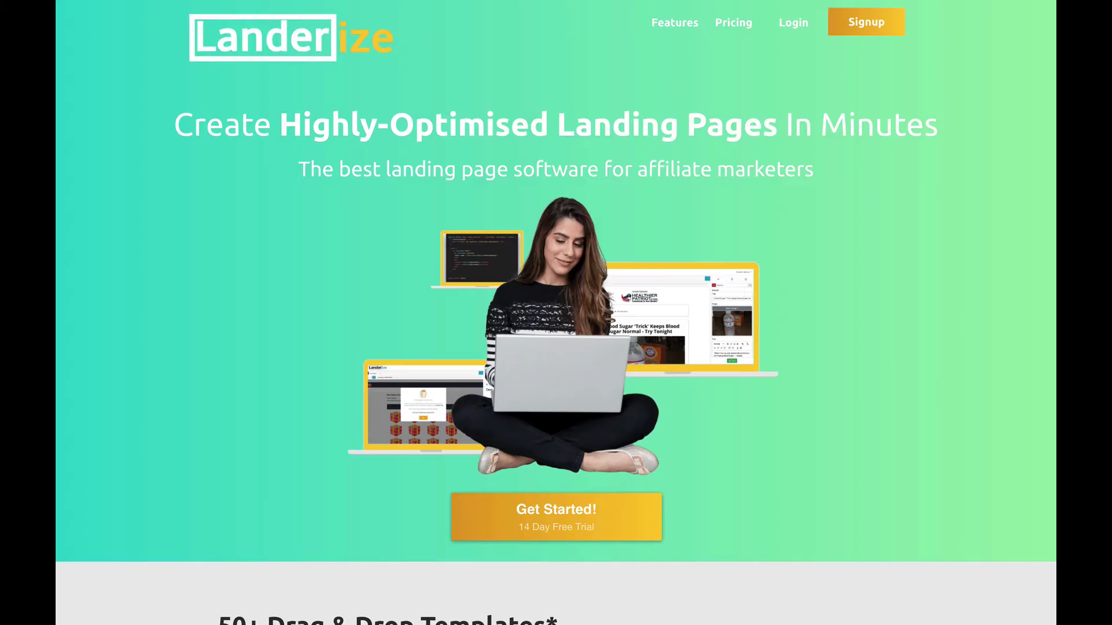
Step: Sign in to the Outbrain advertiser account from the outbrain.com Login link
scroll(556, 312, down, 8)
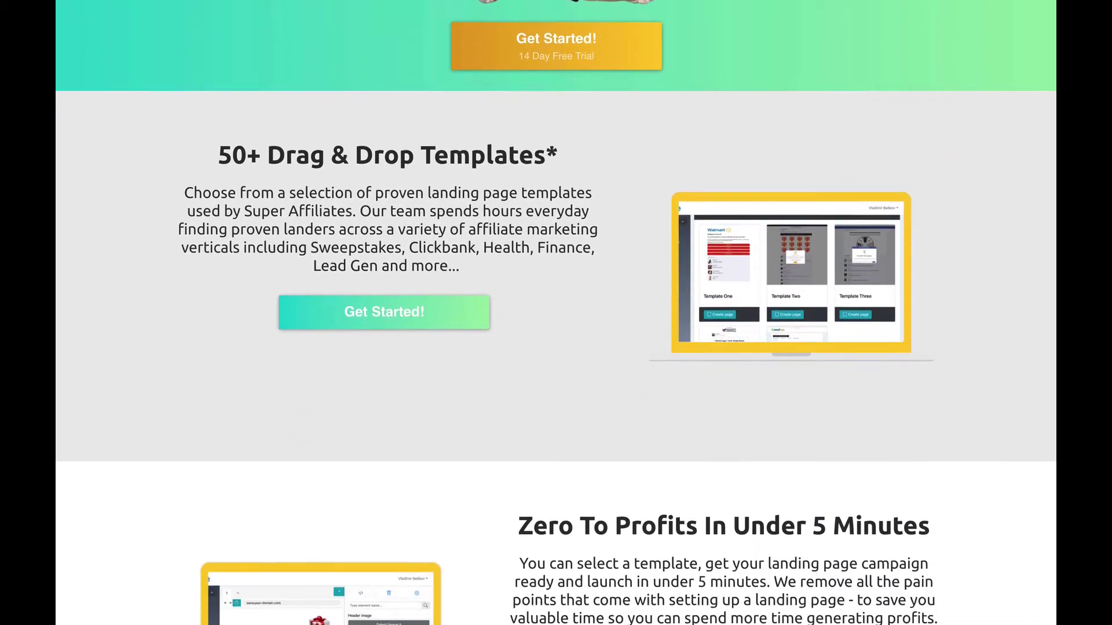
scroll(556, 313, down, 3)
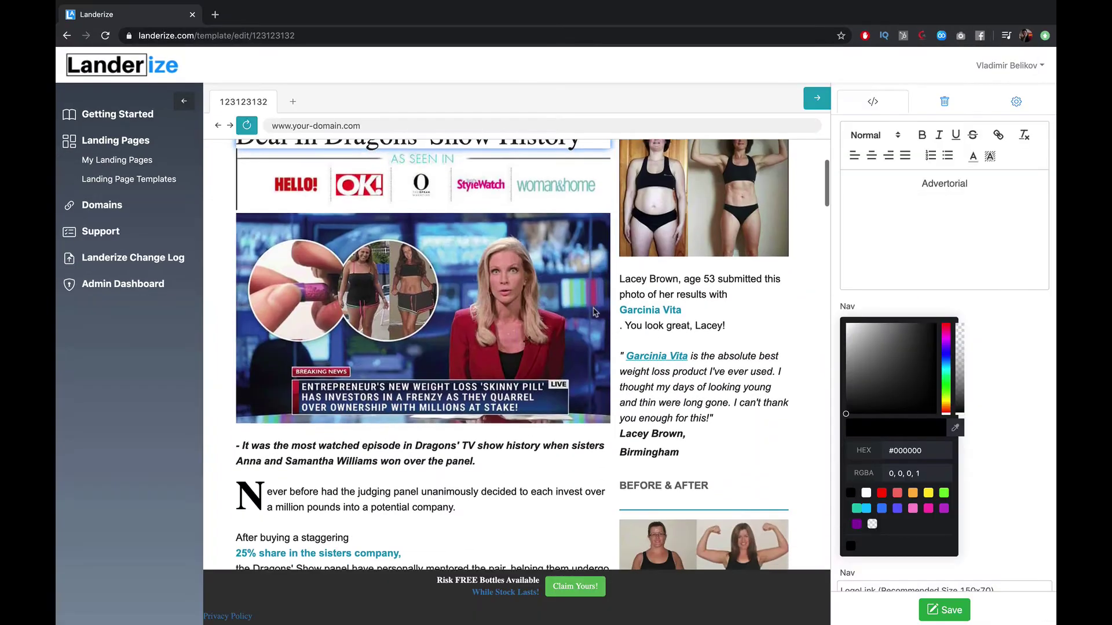
scroll(649, 511, down, 6)
scroll(649, 511, down, 10)
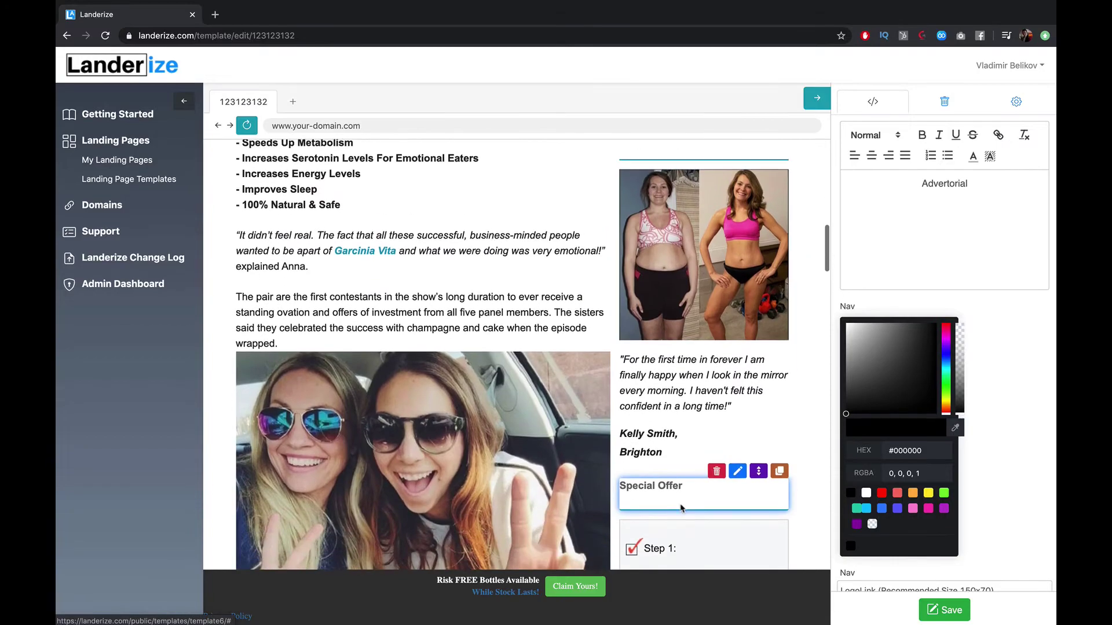
scroll(688, 508, down, 5)
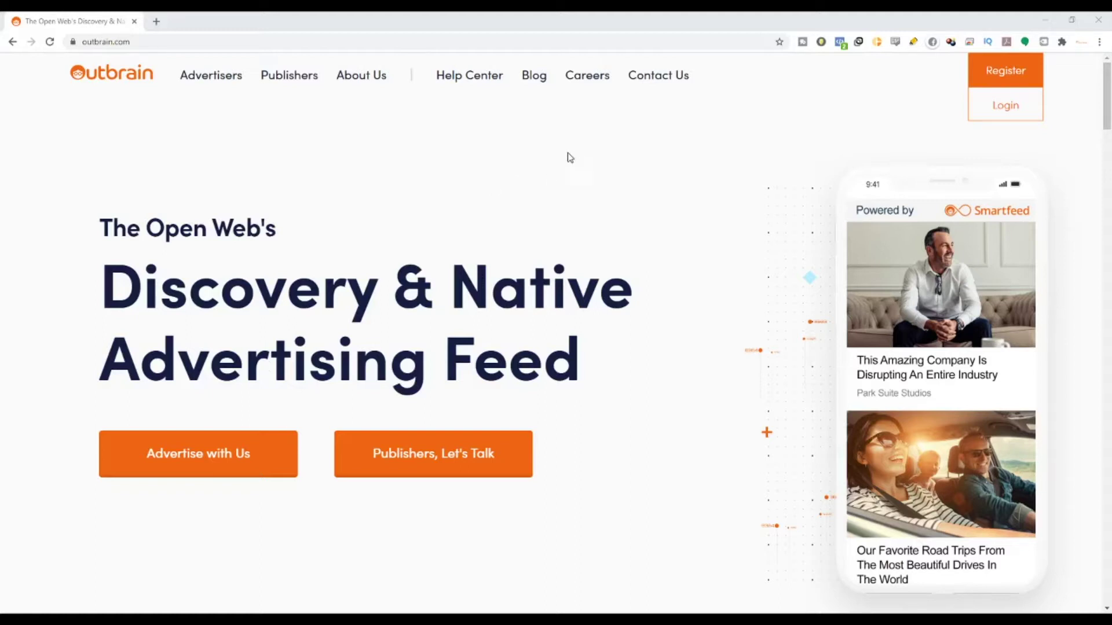
click(143, 261)
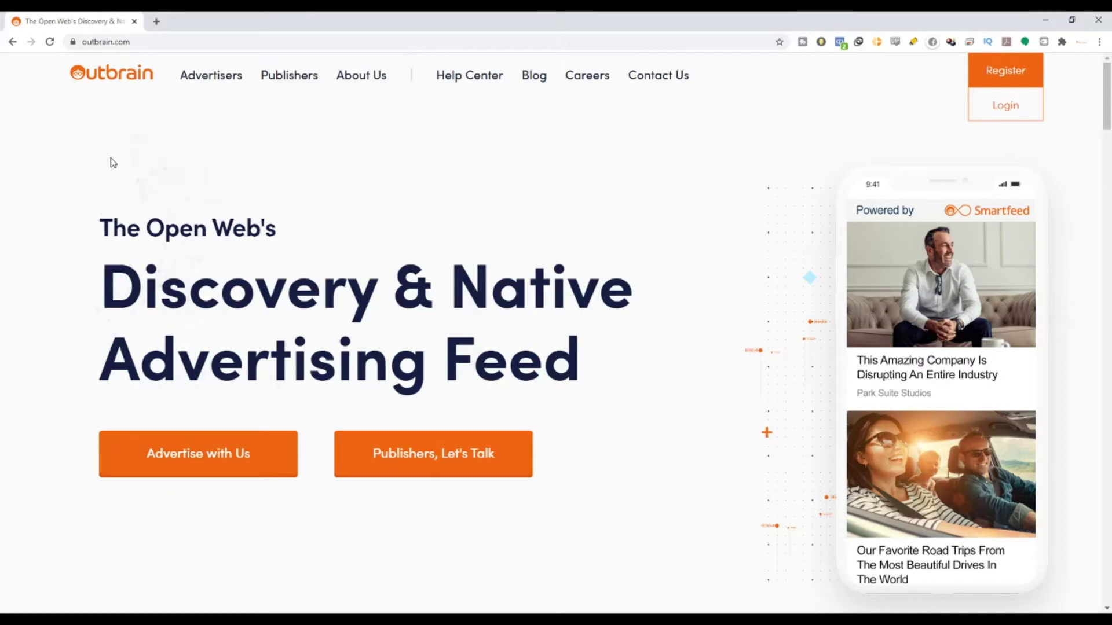
click(1008, 120)
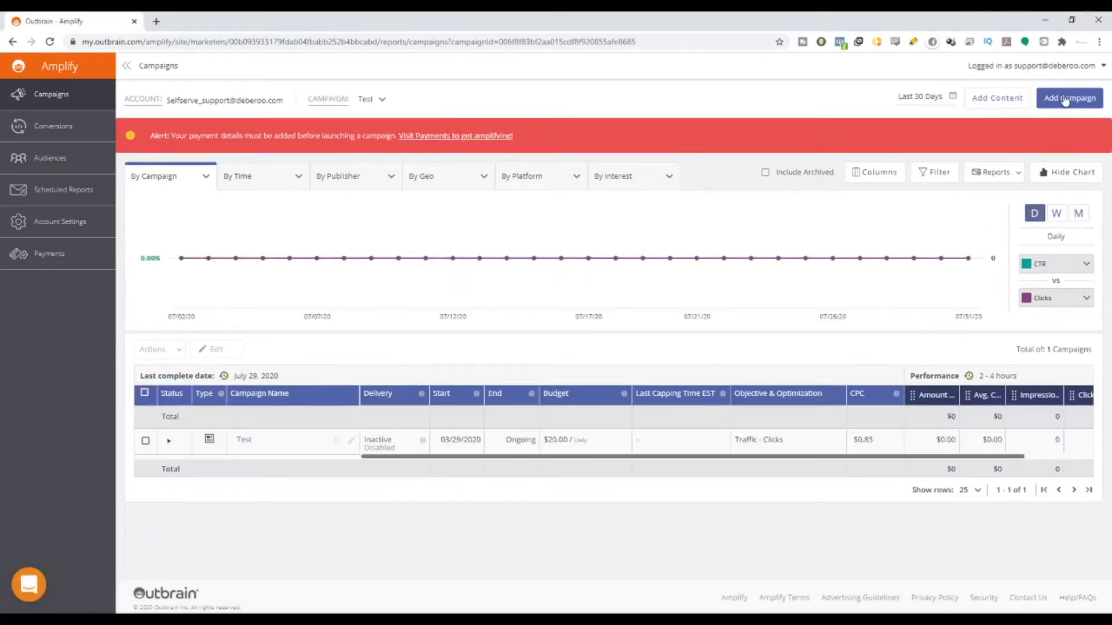
Step: Begin a new campaign, choosing Start Over to discard the earlier draft
click(1065, 100)
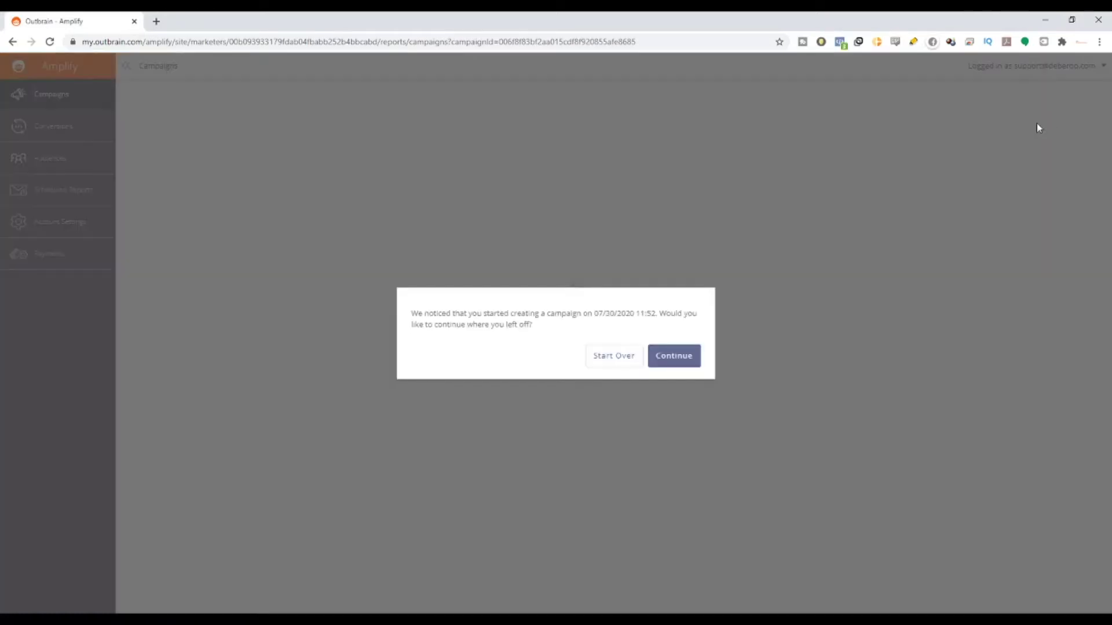
click(631, 359)
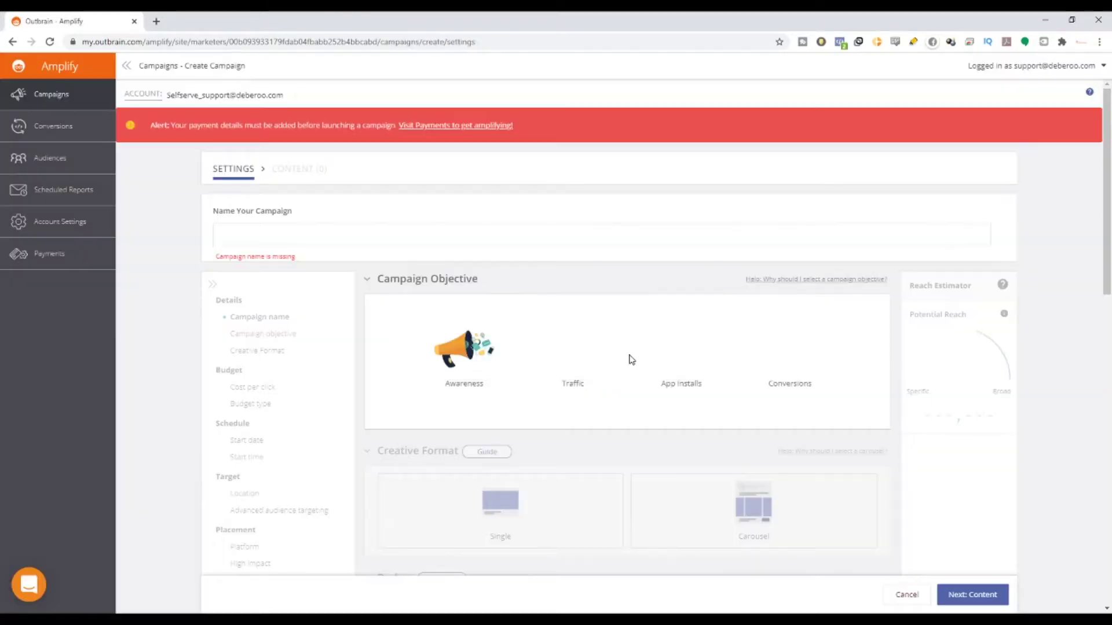
drag(223, 219, 288, 212)
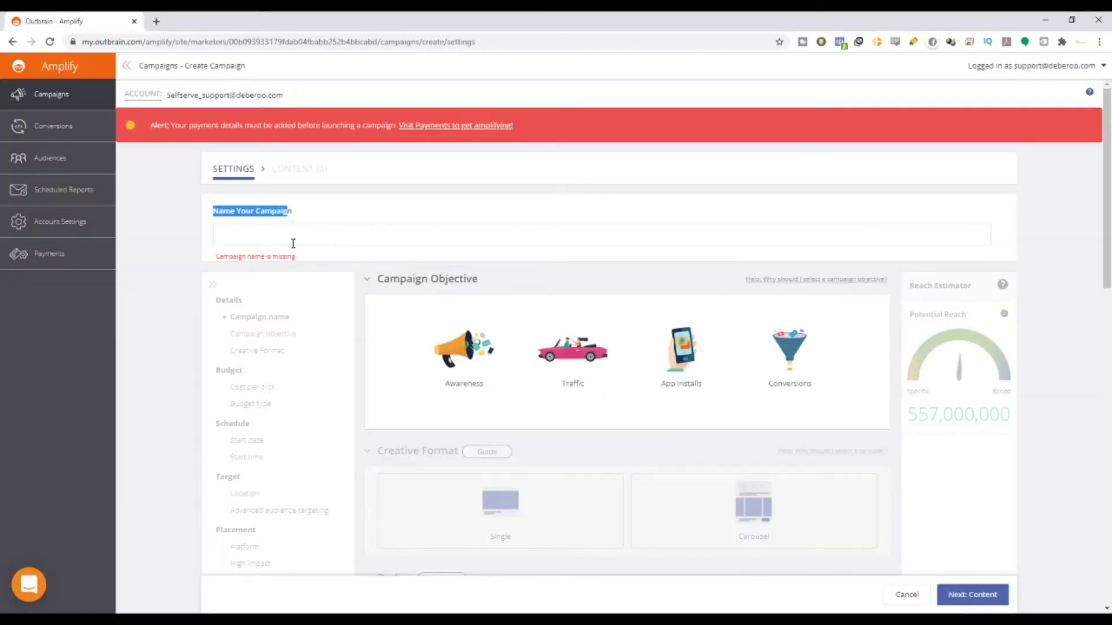
click(297, 233)
text(Test)
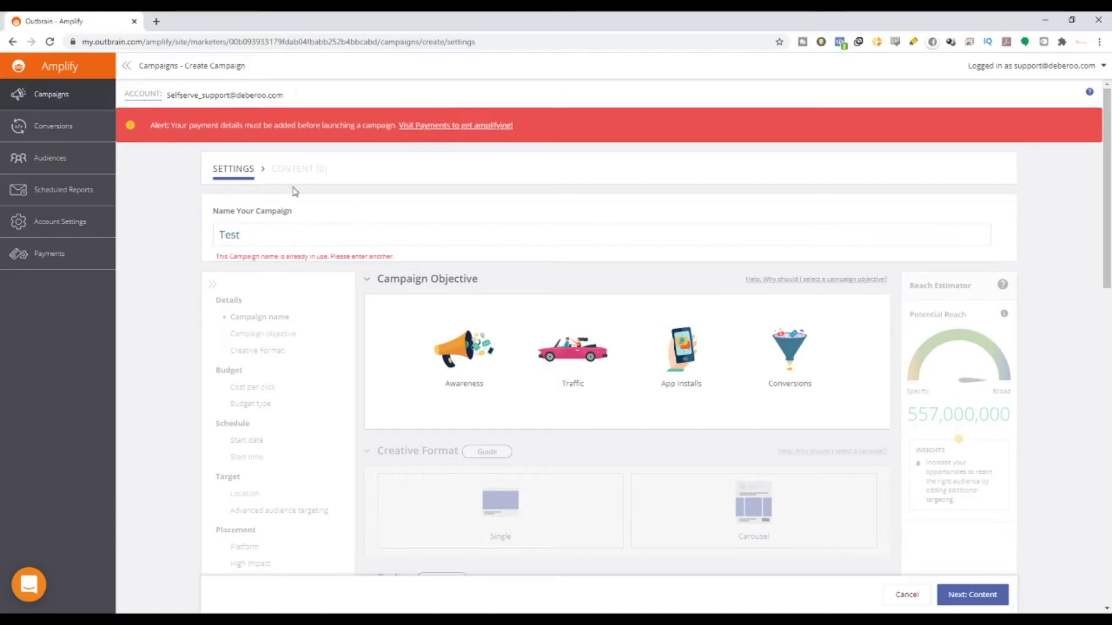
text(123213213213)
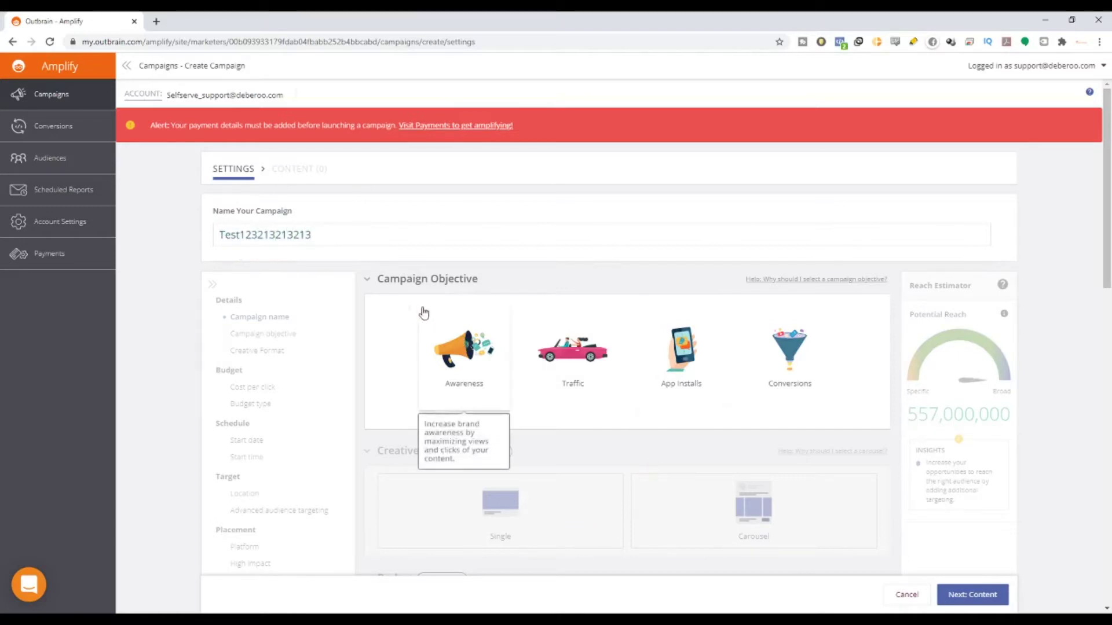
drag(381, 280, 673, 281)
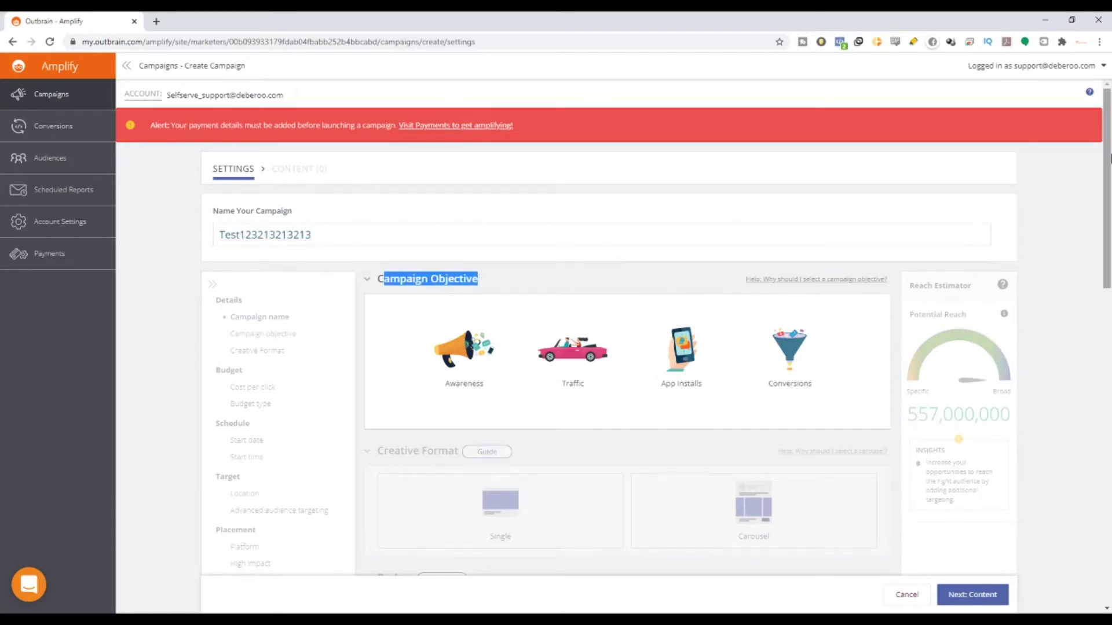
scroll(1108, 186, down, 2)
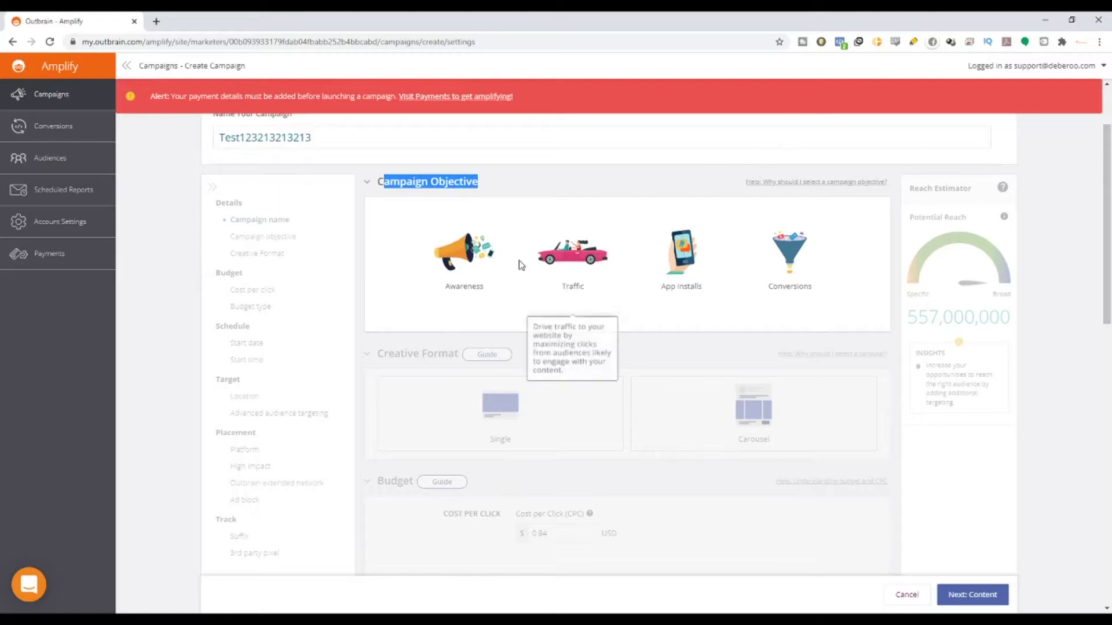
drag(380, 189, 492, 184)
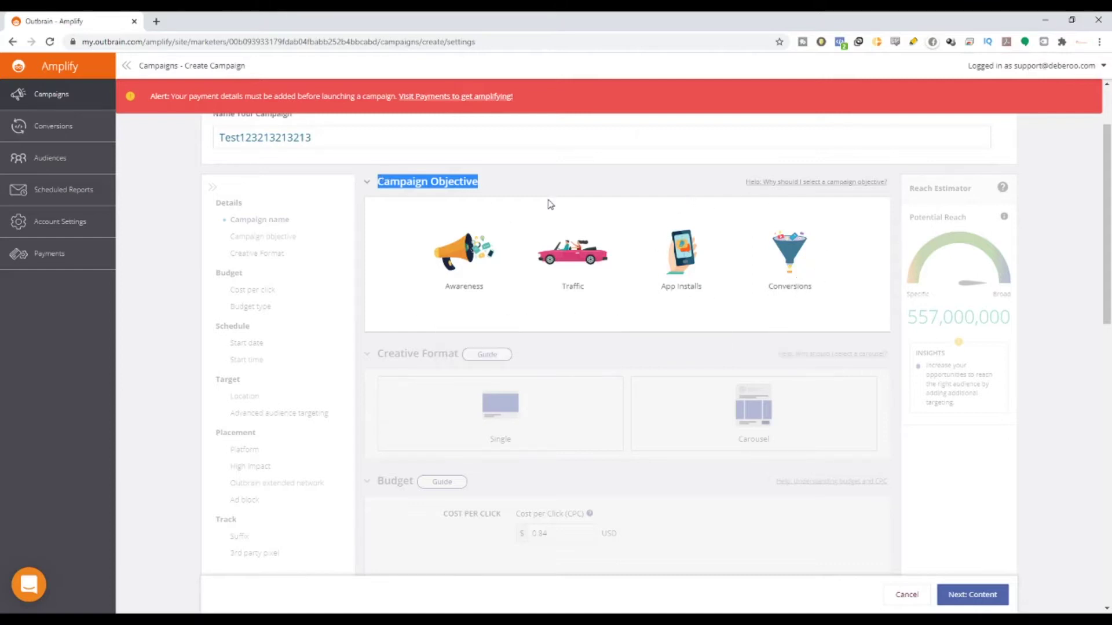
Step: Pick the Traffic objective and glance through the Creative Format Guide
click(571, 271)
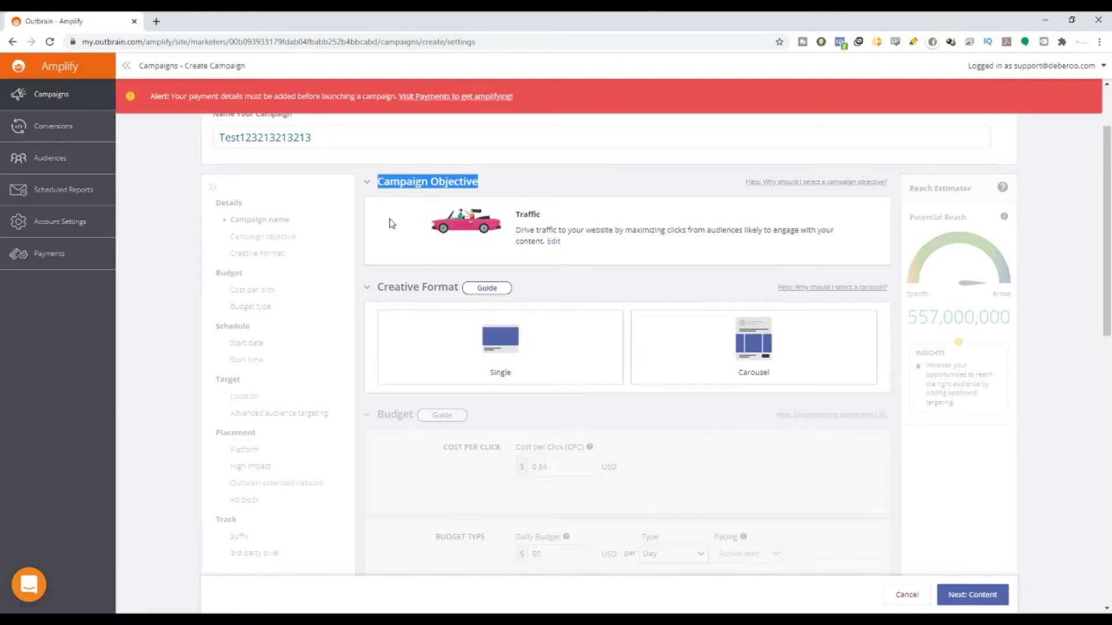
drag(384, 291, 476, 285)
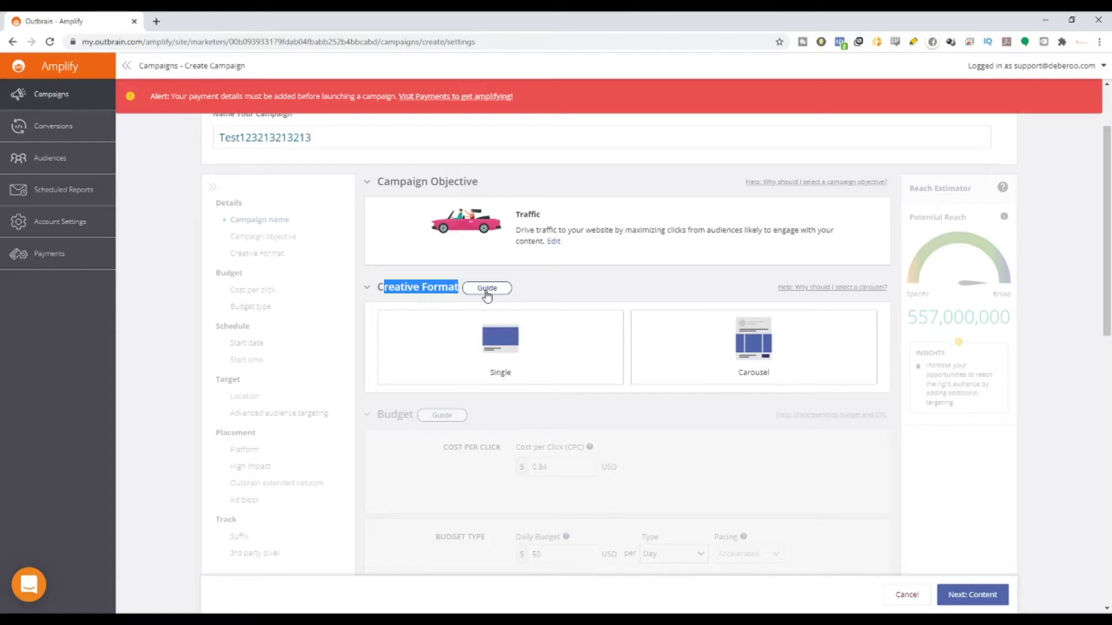
click(486, 289)
drag(487, 295, 650, 191)
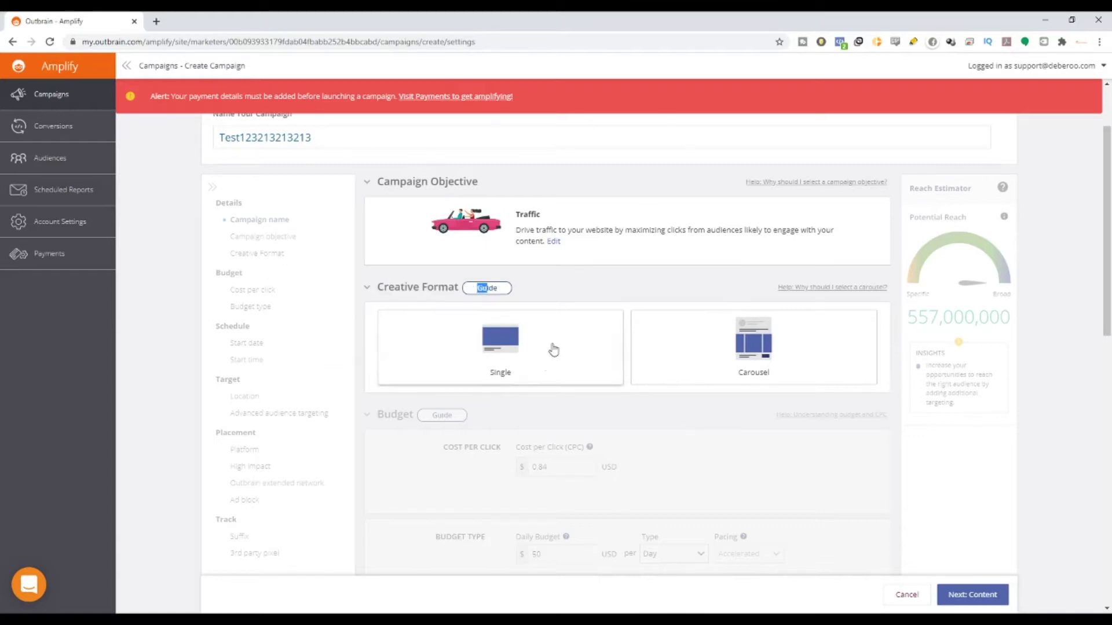
click(498, 289)
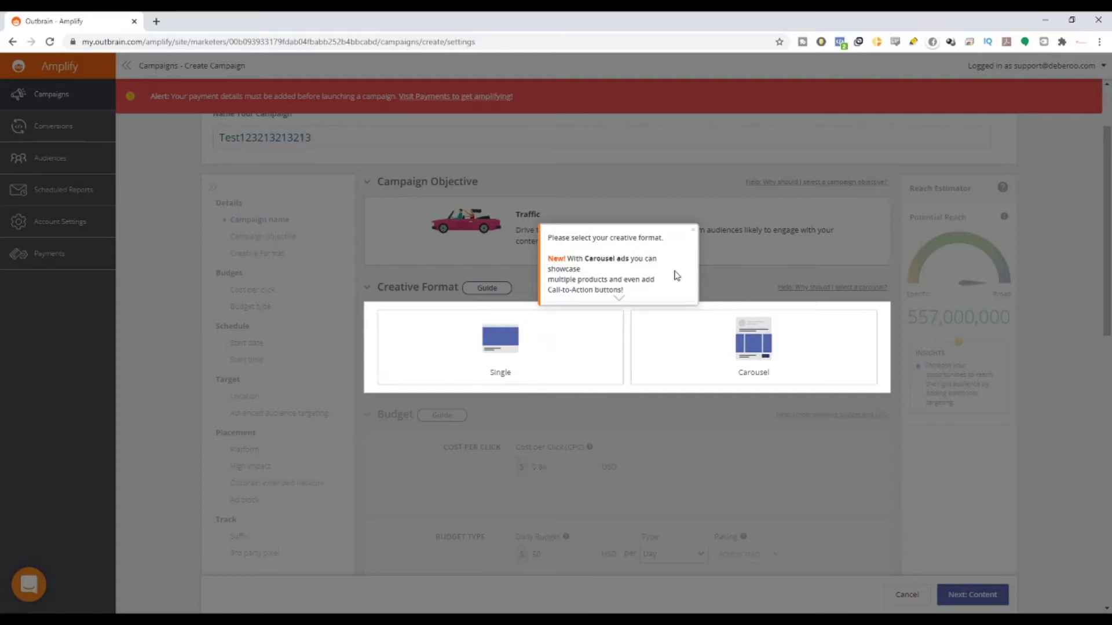
click(693, 230)
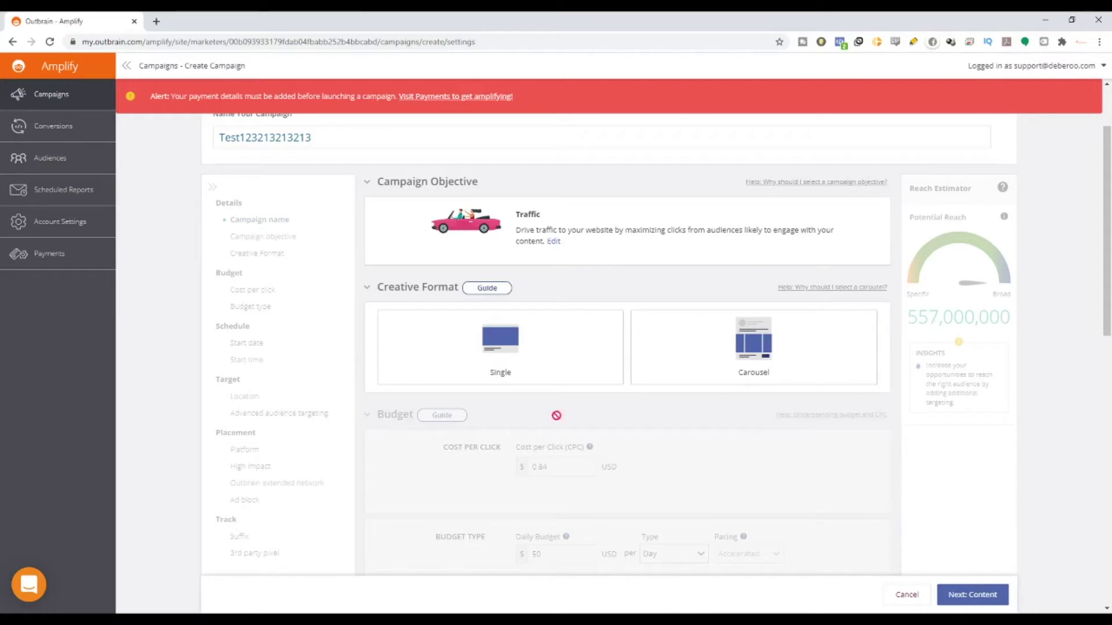
Step: Choose Single as the creative format
click(454, 351)
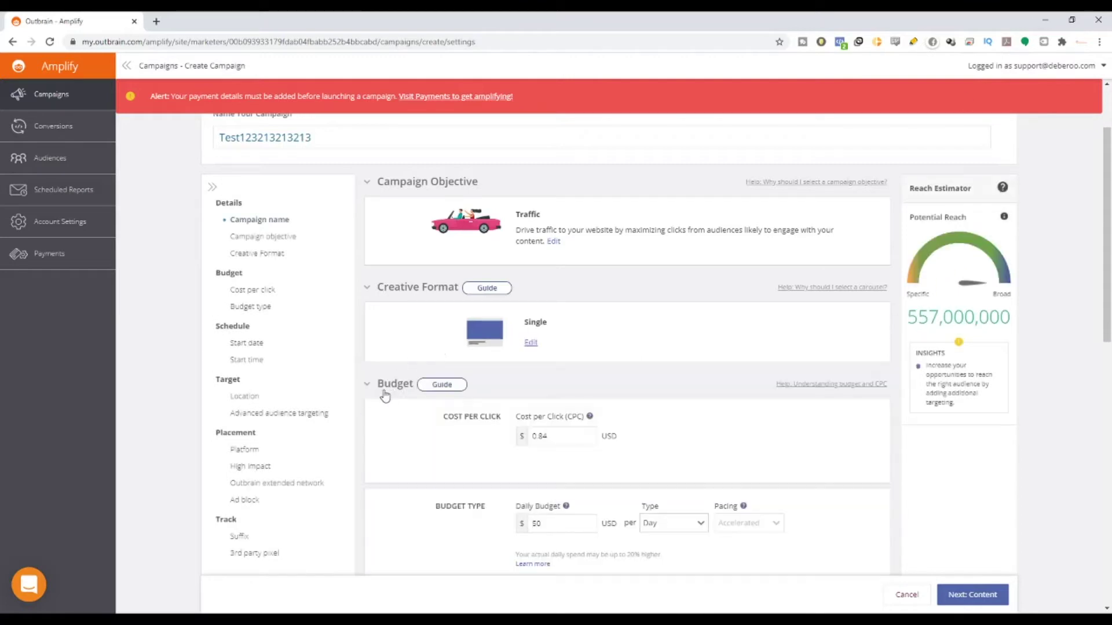
drag(375, 385, 466, 385)
scroll(560, 428, down, 3)
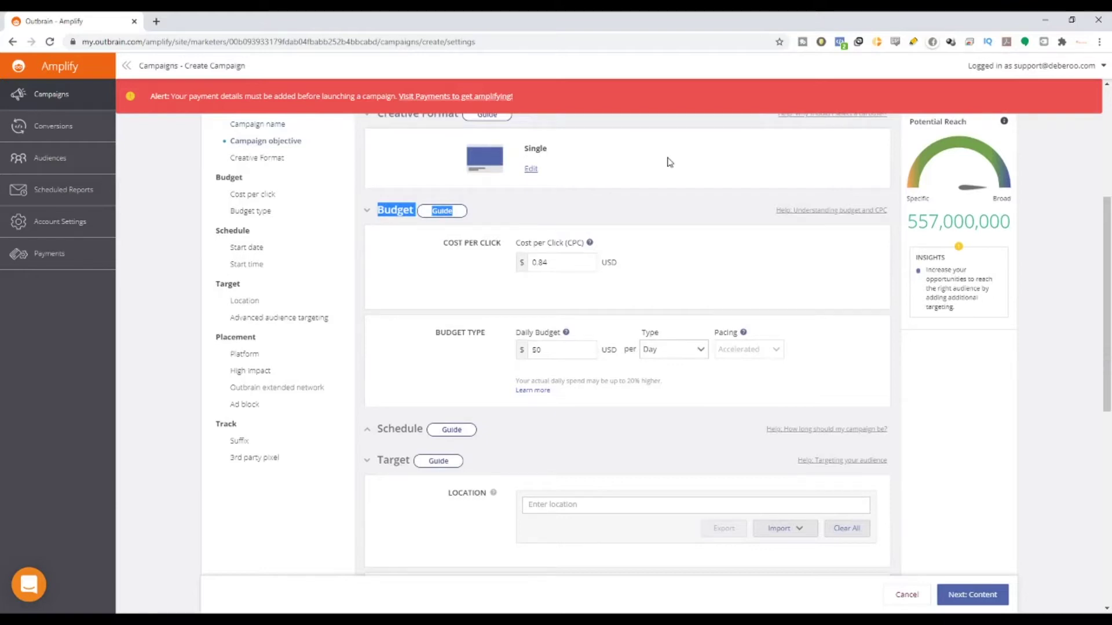
Step: Replace the 0.84 cost-per-click bid with .09
click(579, 263)
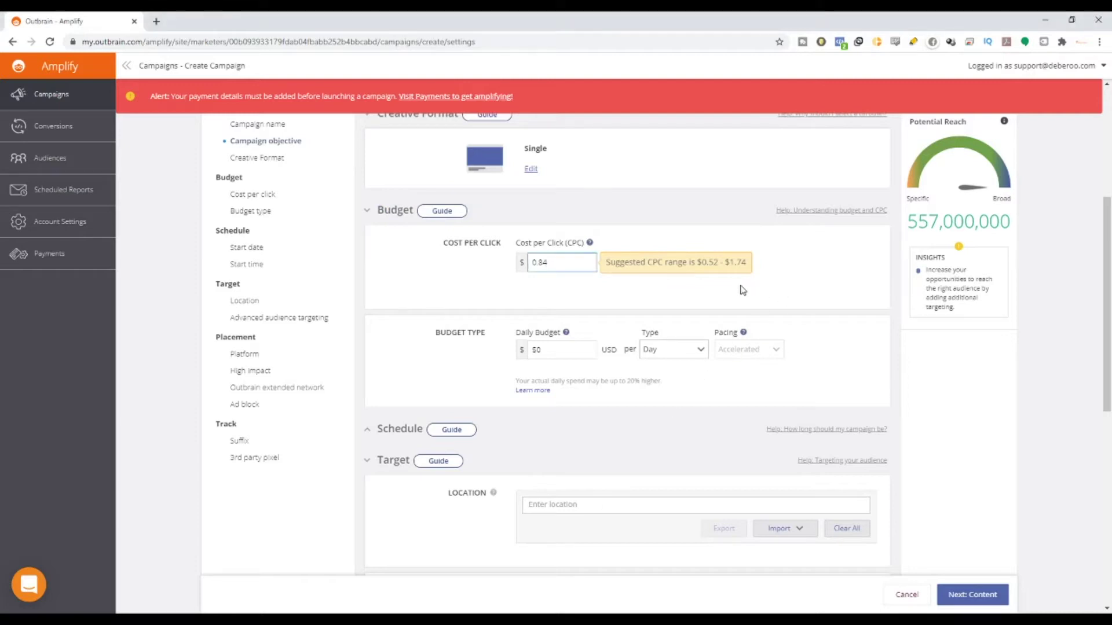
drag(702, 262, 748, 264)
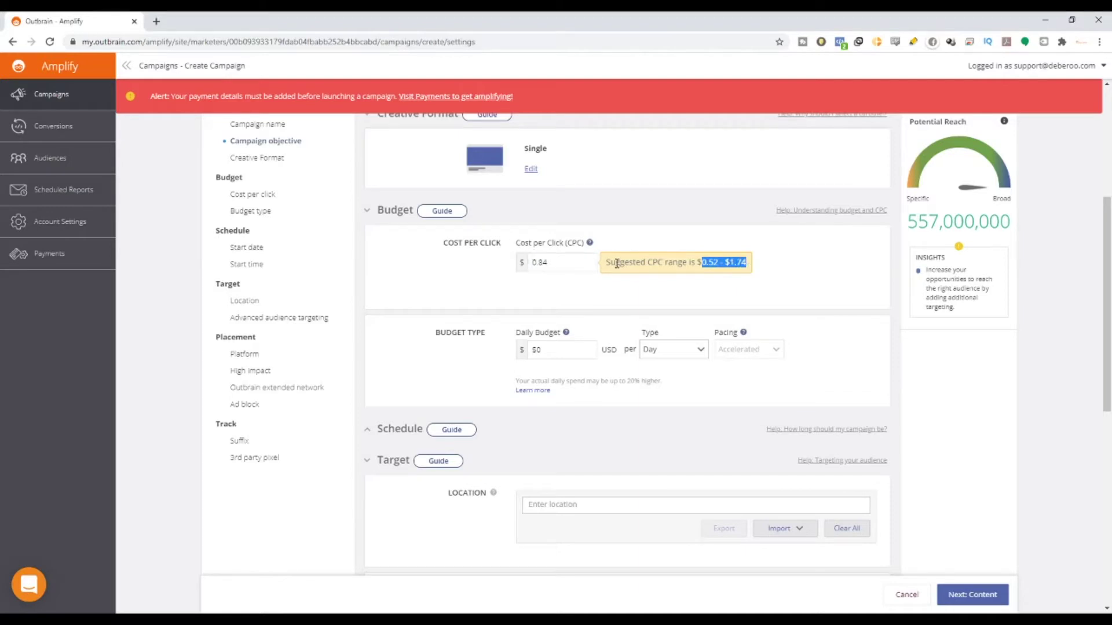
click(569, 263)
key(BackSpace)
key(BackSpace)
key(BackSpace)
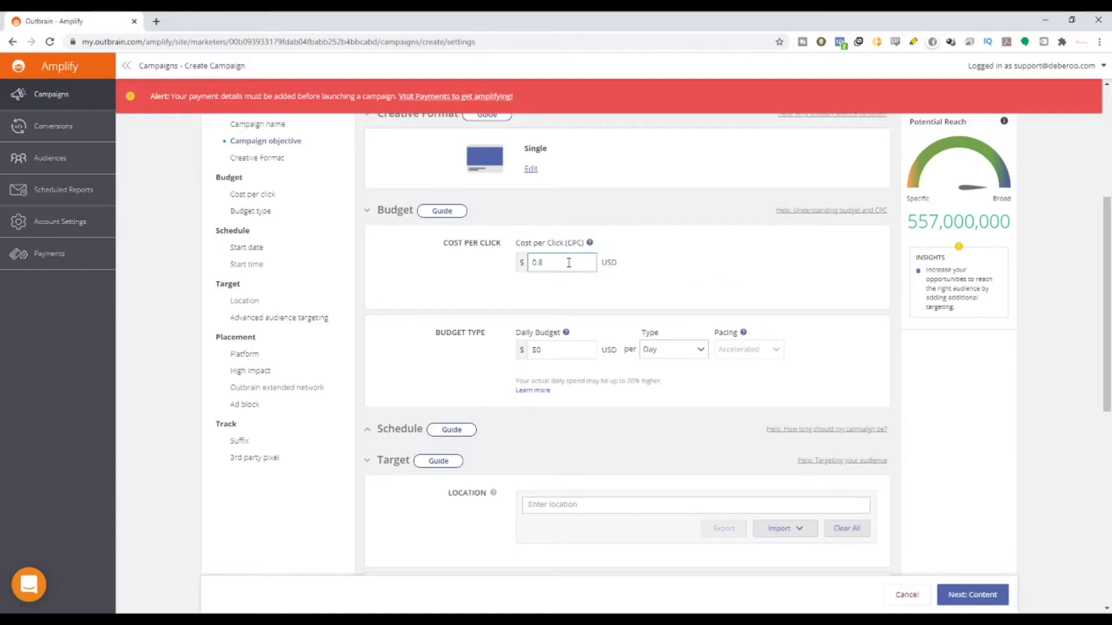
text(.09)
drag(590, 263, 482, 266)
Step: Replace the 0.09 bid with 0.03 USD and scroll down past Budget Type
key(BackSpace)
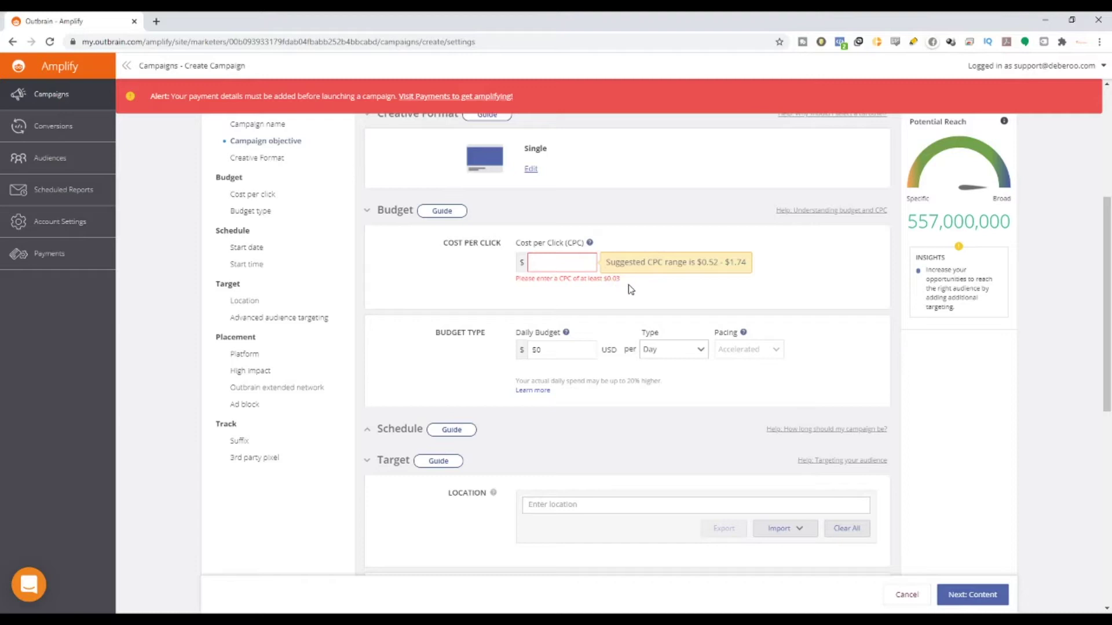
text(0.03)
scroll(665, 243, up, 3)
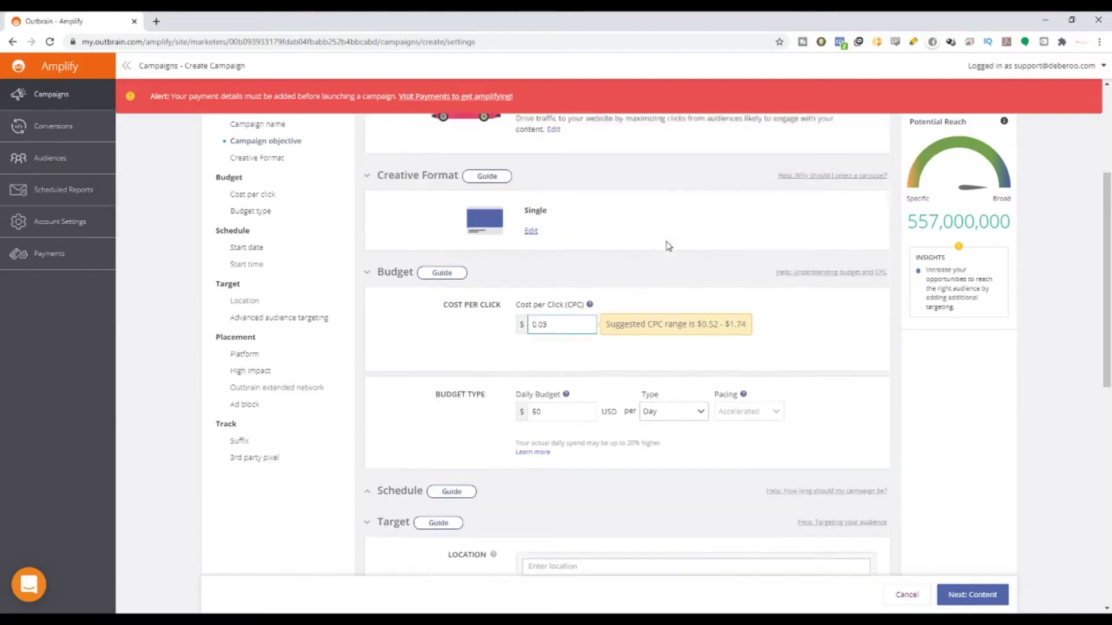
scroll(665, 380, down, 2)
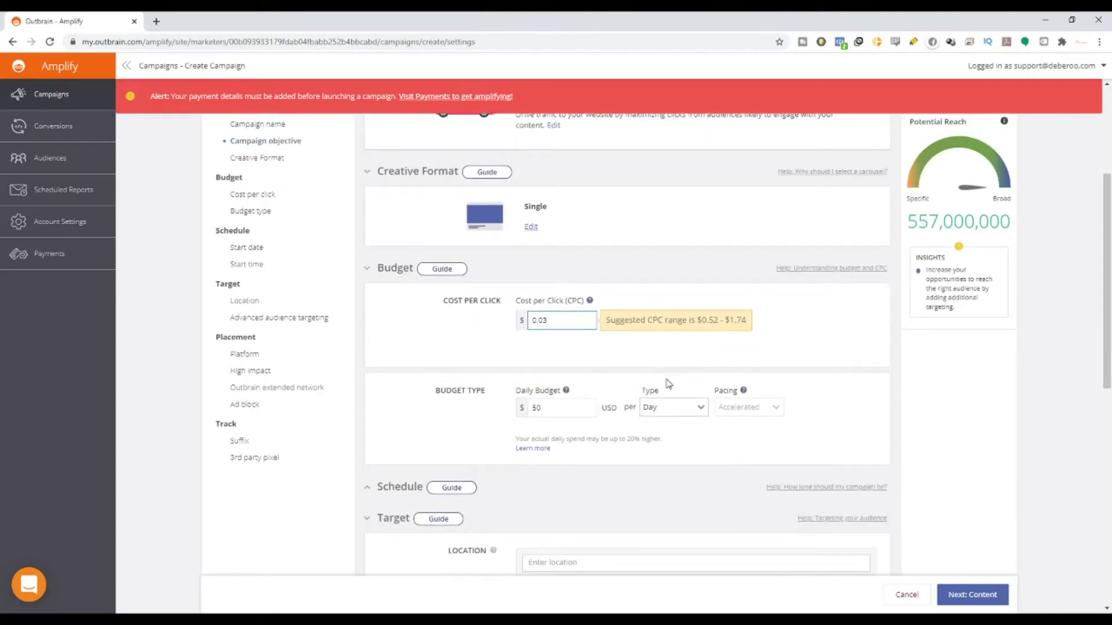
scroll(642, 427, down, 1)
drag(441, 333, 490, 335)
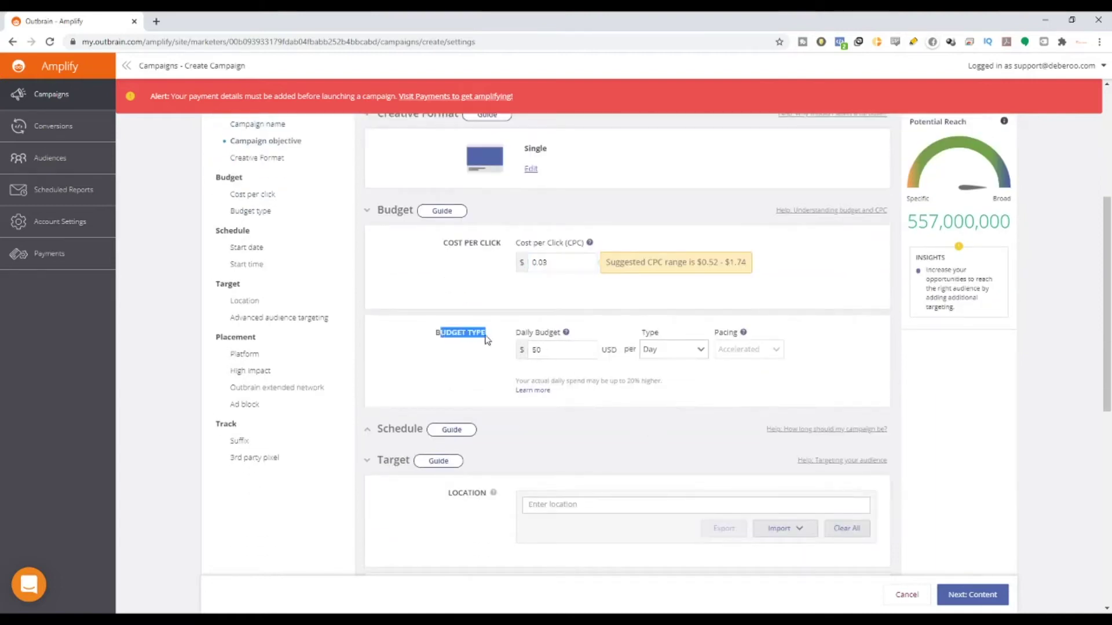
scroll(420, 280, down, 1)
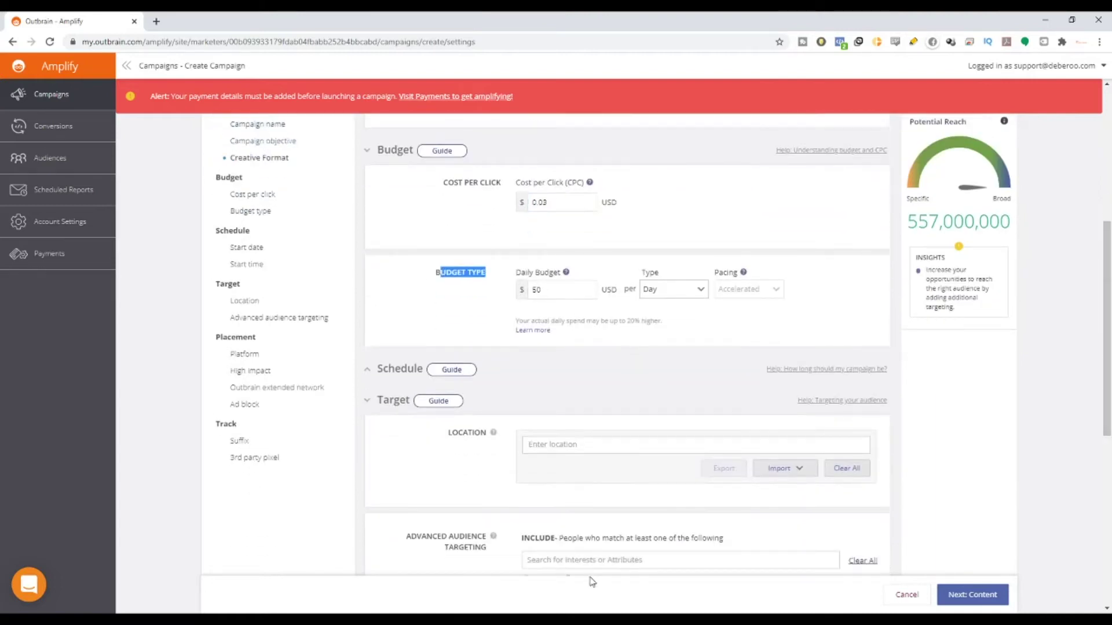
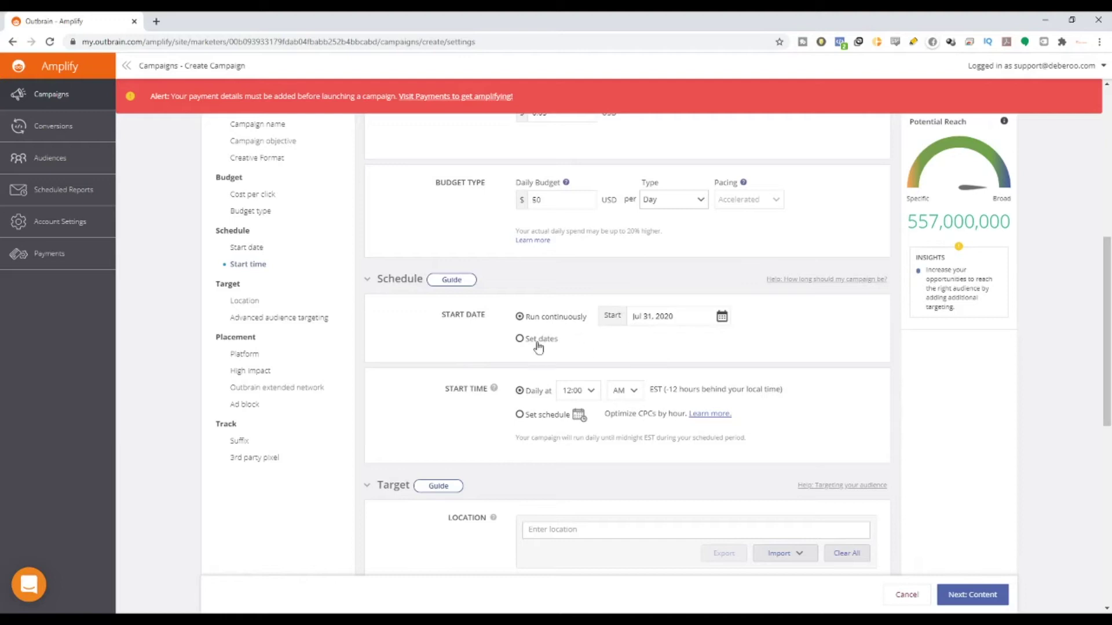
Step: Set the target location to Brazil (Country), cutting potential reach to 19,800,000
scroll(591, 397, down, 2)
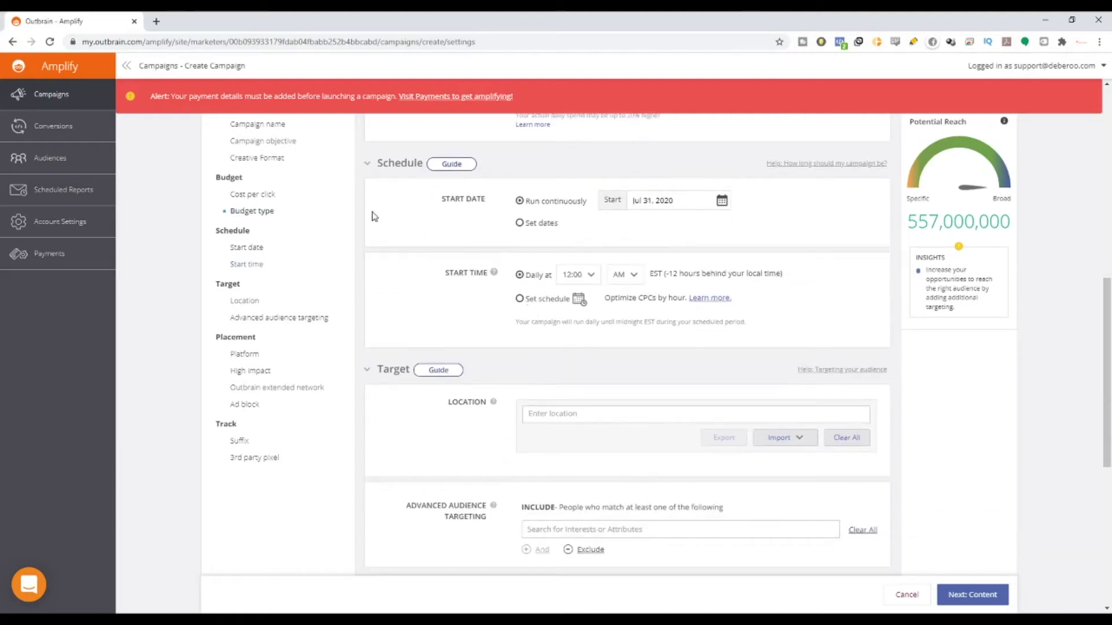
click(368, 166)
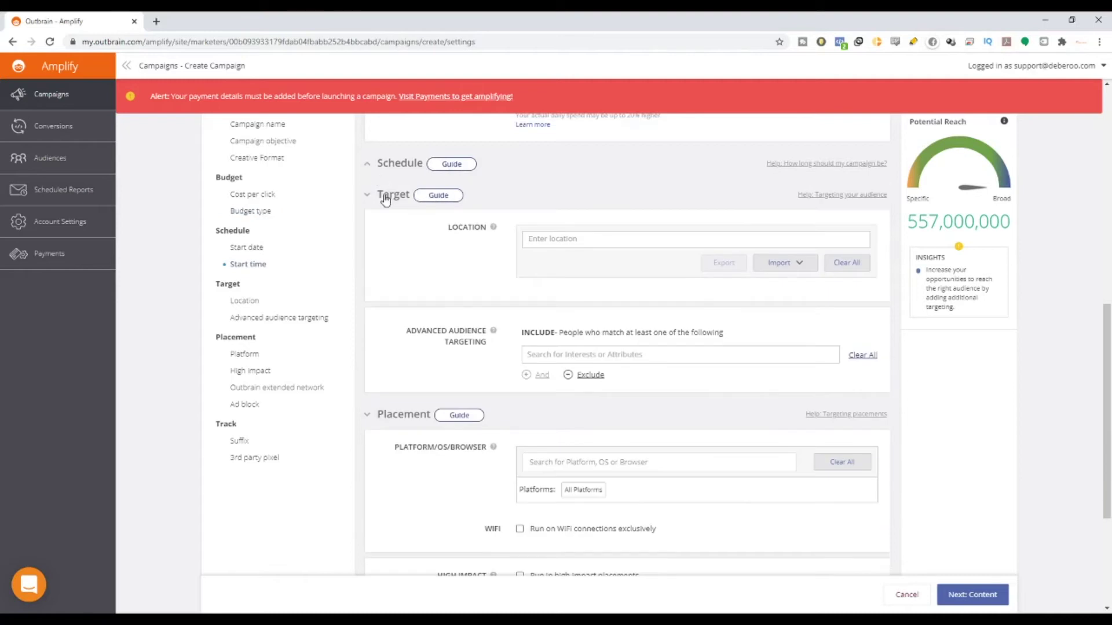
click(385, 197)
click(374, 203)
click(652, 241)
text(brazi)
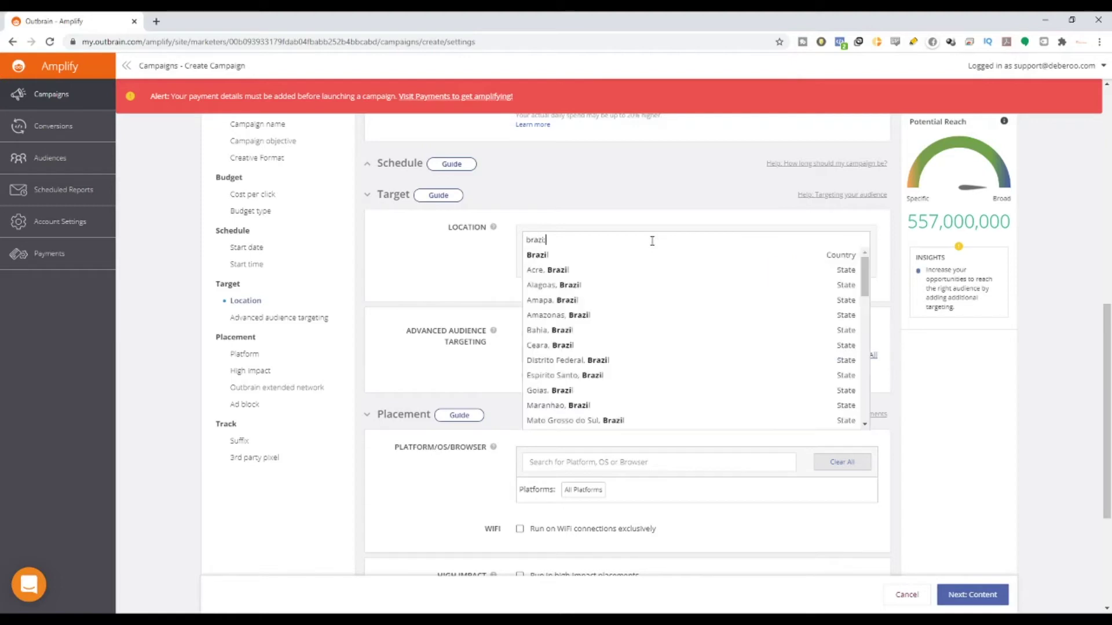
text(l)
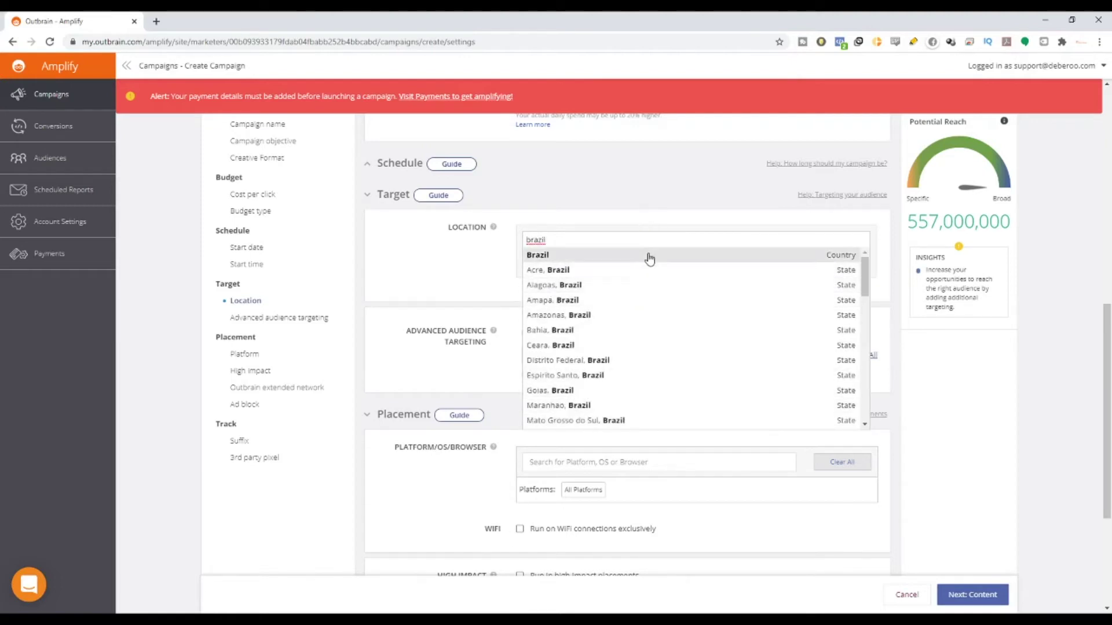
click(644, 260)
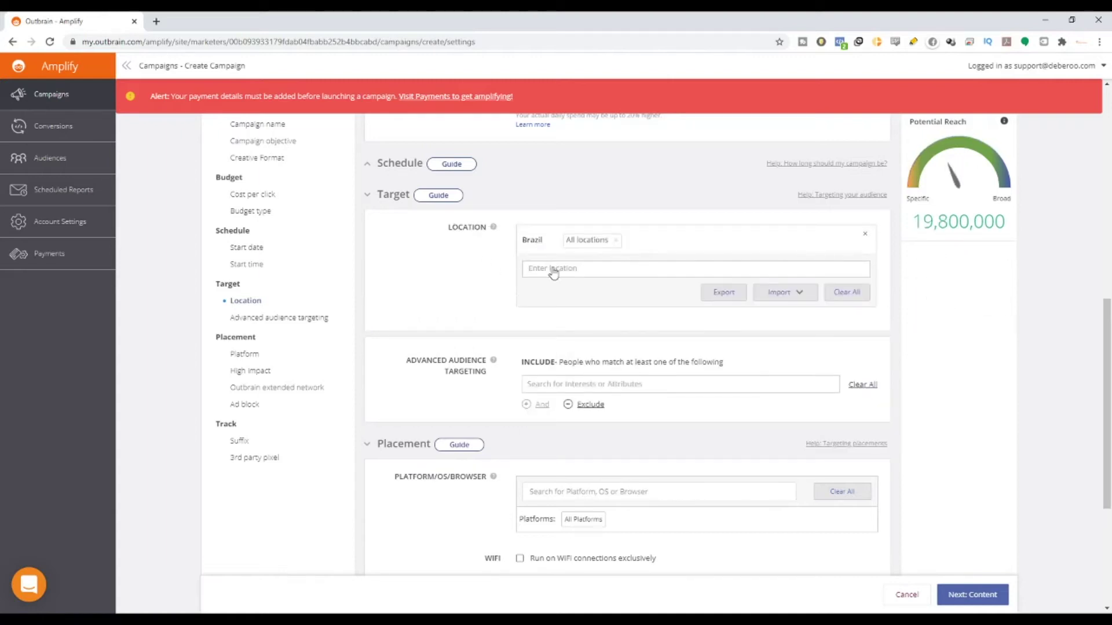
scroll(530, 350, down, 1)
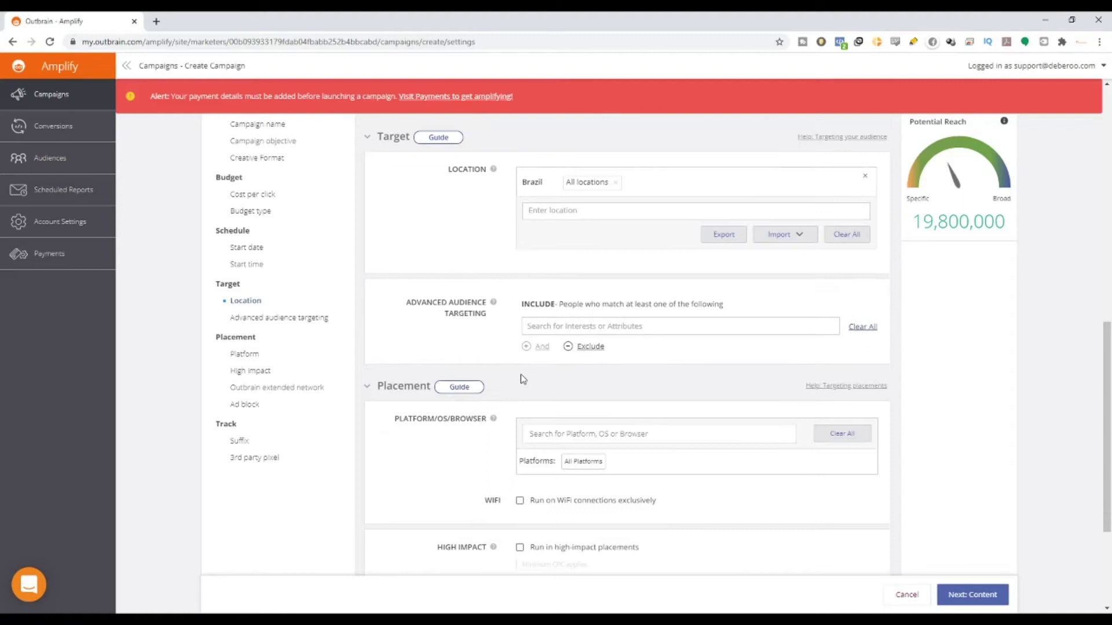
Step: Add the Business and Finance > Credit Cards interest to the audience targeting
scroll(520, 375, down, 1)
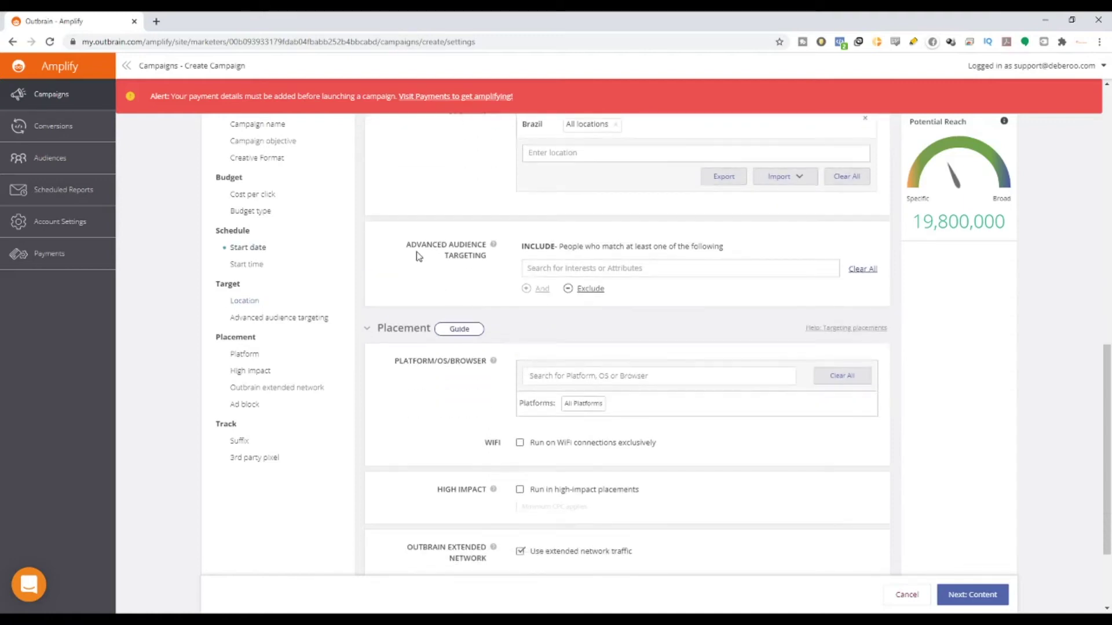
drag(429, 243, 523, 243)
click(577, 270)
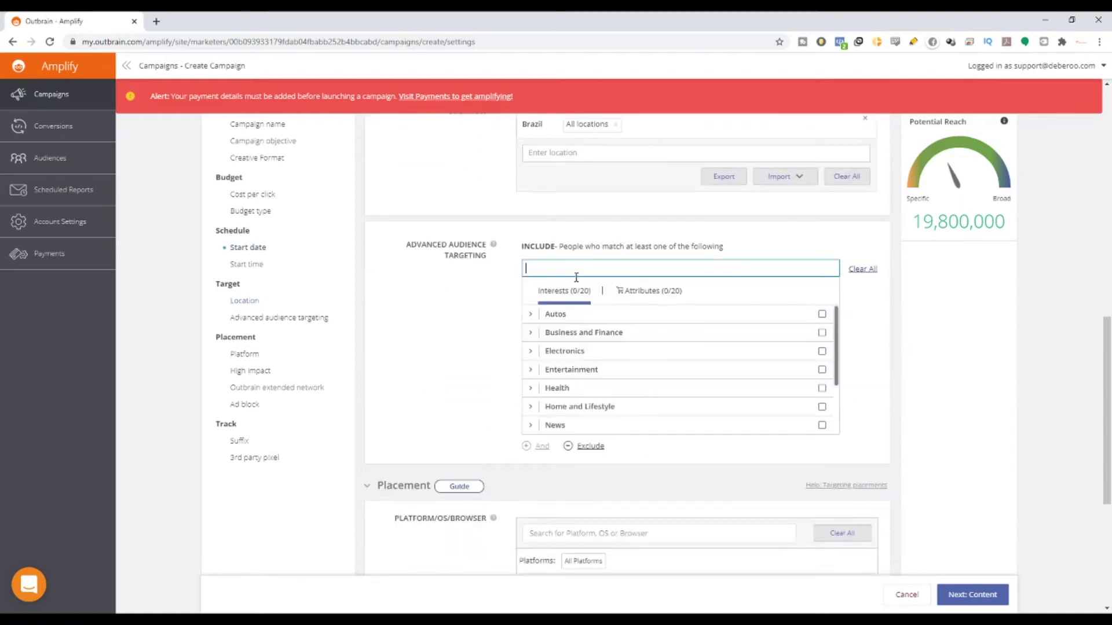
click(900, 324)
click(590, 267)
click(587, 336)
click(693, 393)
click(928, 437)
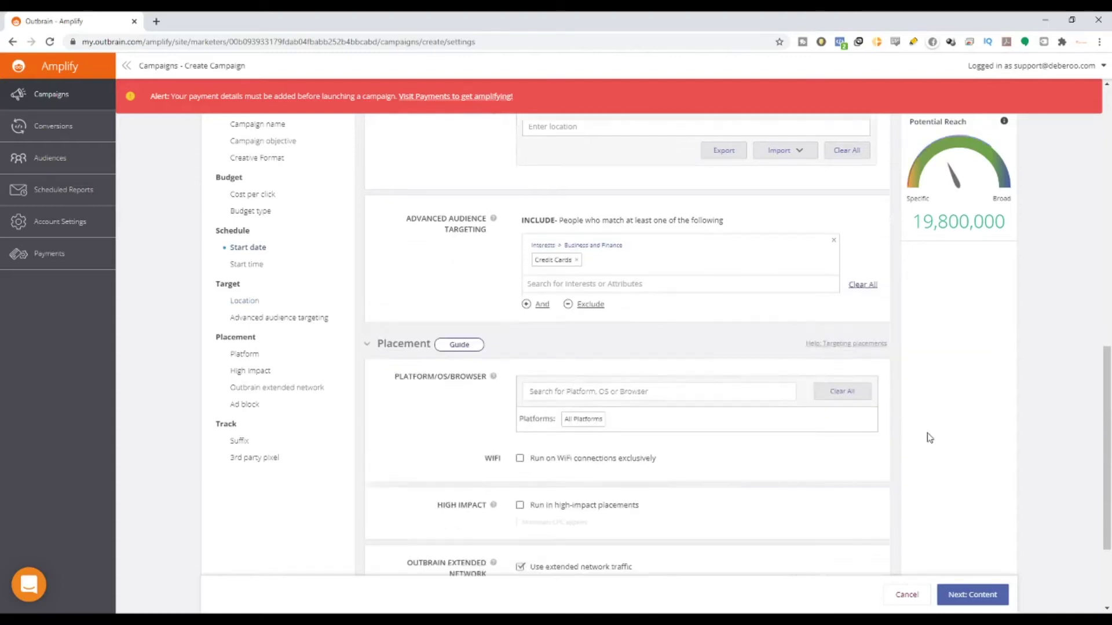
Step: Check the platform targeting and keep all platforms selected
scroll(927, 437, down, 3)
click(556, 251)
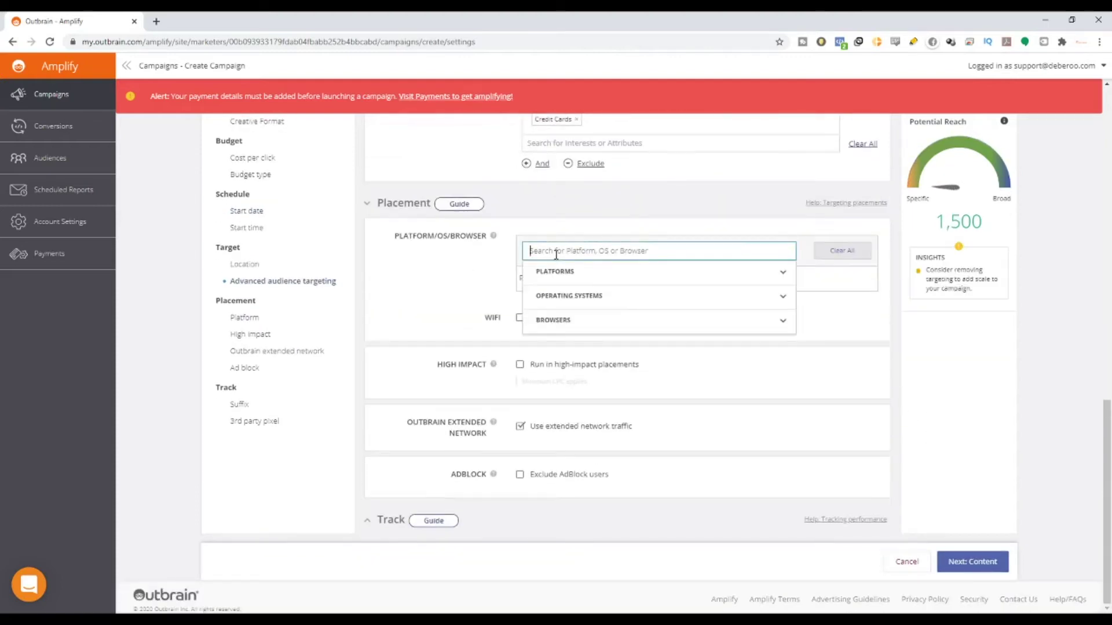
click(556, 272)
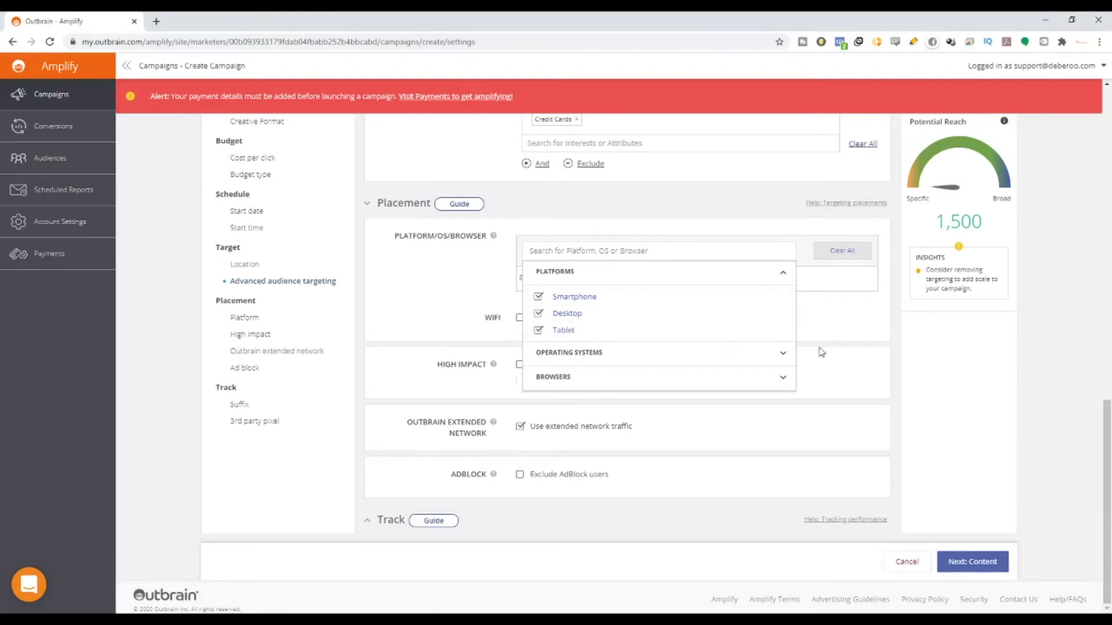
click(837, 337)
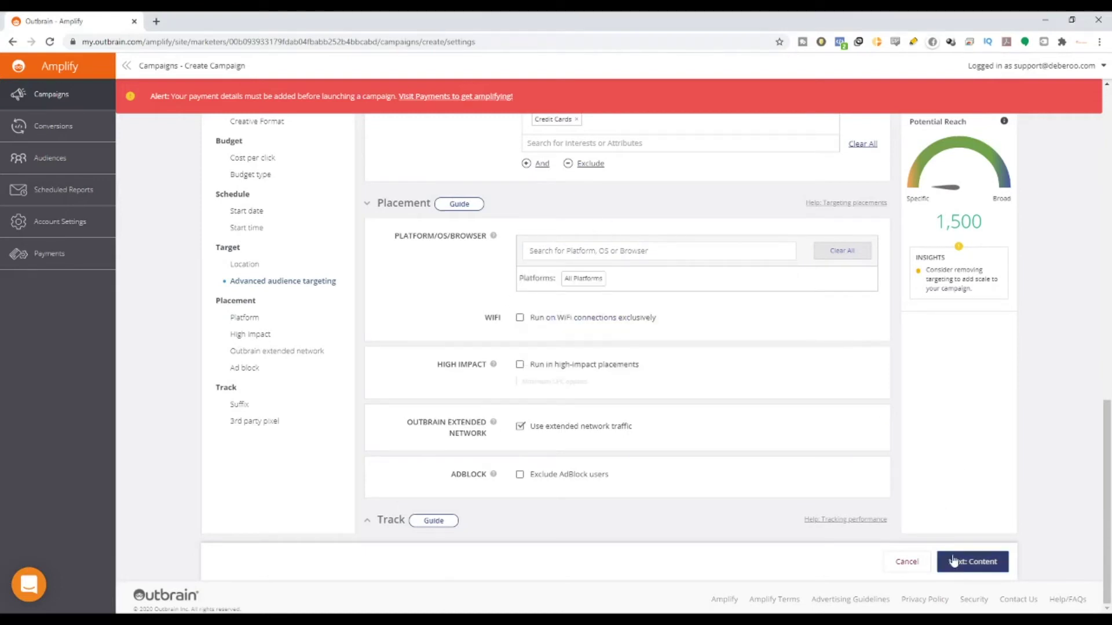
click(949, 559)
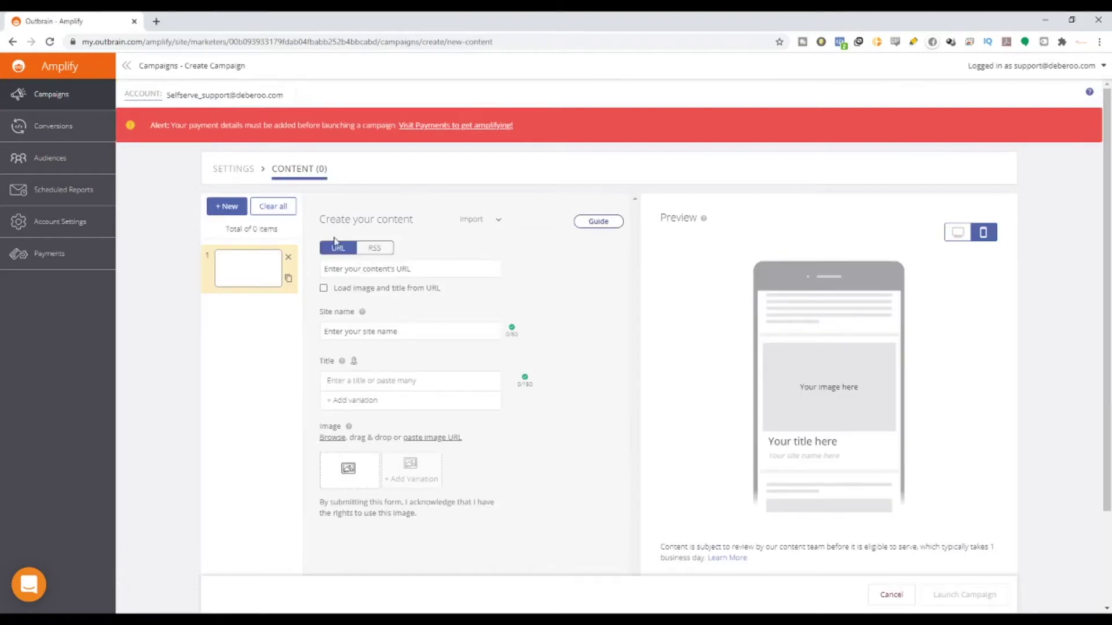
Step: On the Create your content form, place the cursor in the empty Site name field
scroll(331, 241, down, 1)
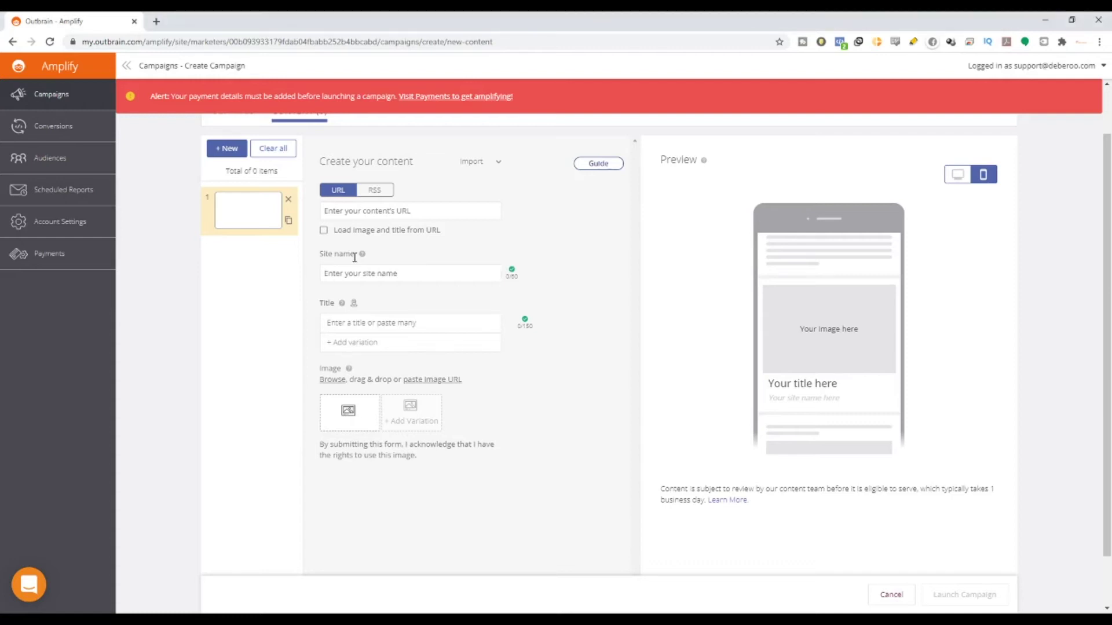
drag(321, 254, 377, 258)
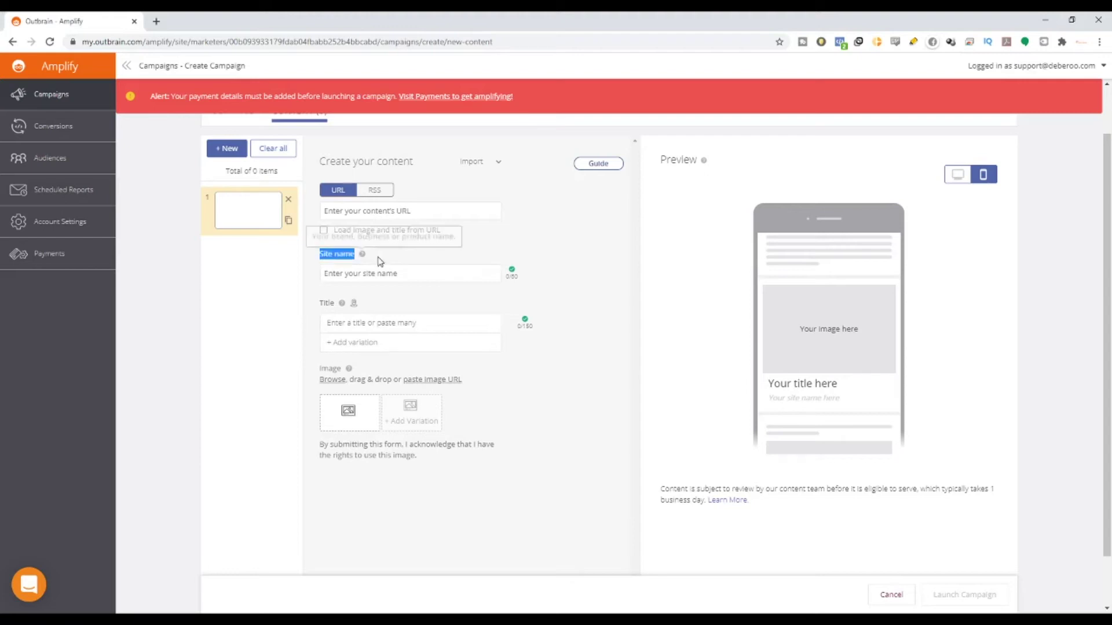
drag(781, 398, 858, 400)
mouse_move(355, 255)
mouse_down()
mouse_move(322, 253)
mouse_move(359, 256)
mouse_up()
click(359, 275)
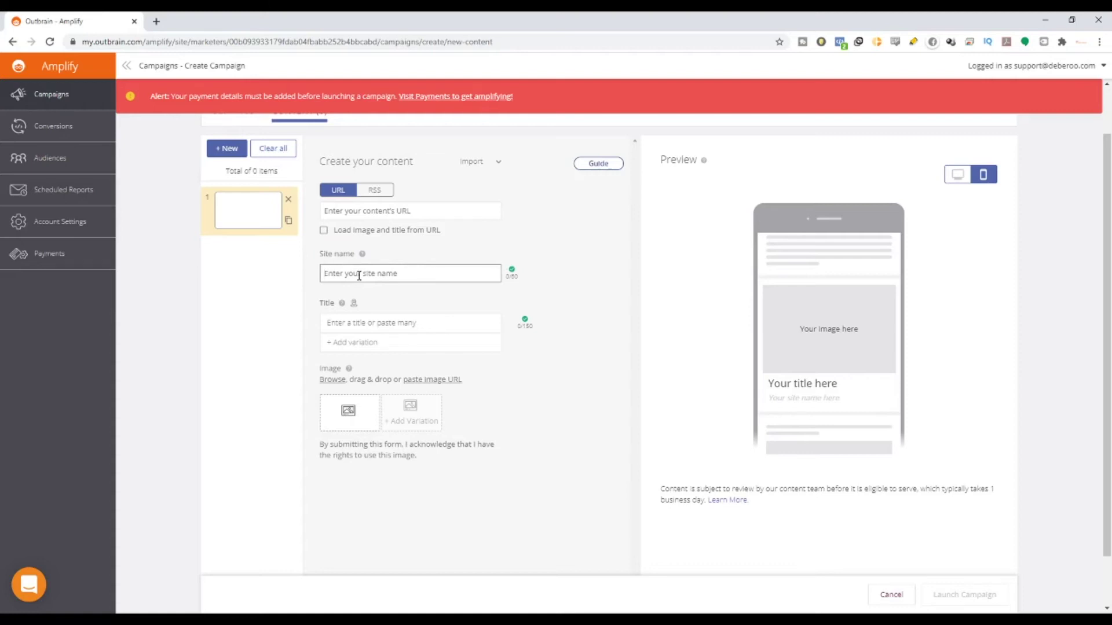
text(Click)
key(BackSpace)
key(BackSpace)
key(BackSpace)
key(BackSpace)
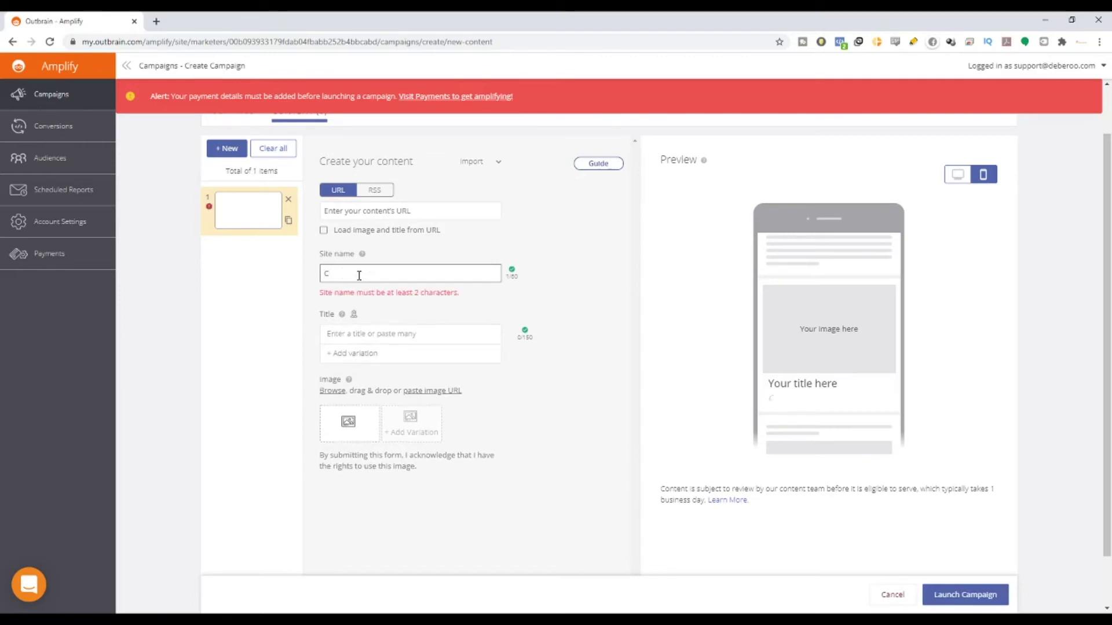
key(BackSpace)
text(Le)
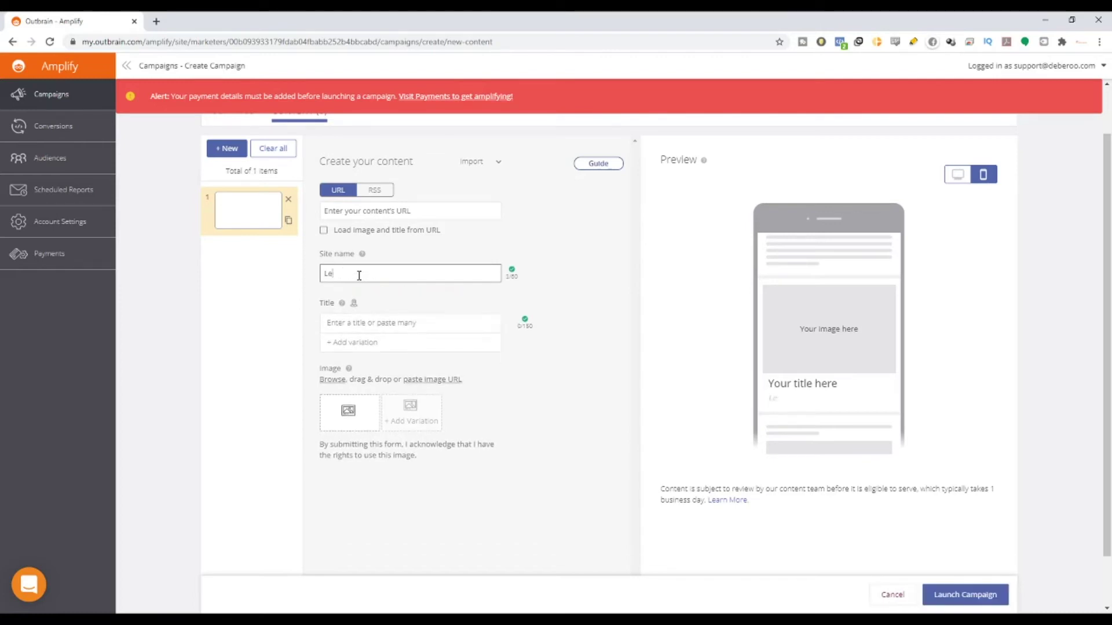
text(ptititox)
double_click(783, 398)
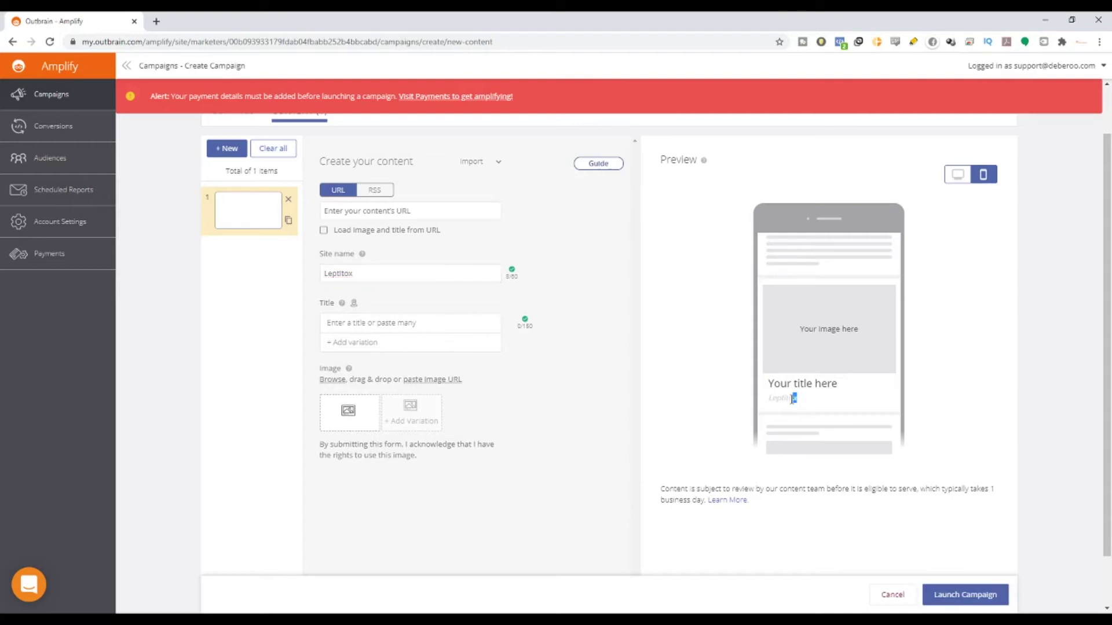
click(383, 277)
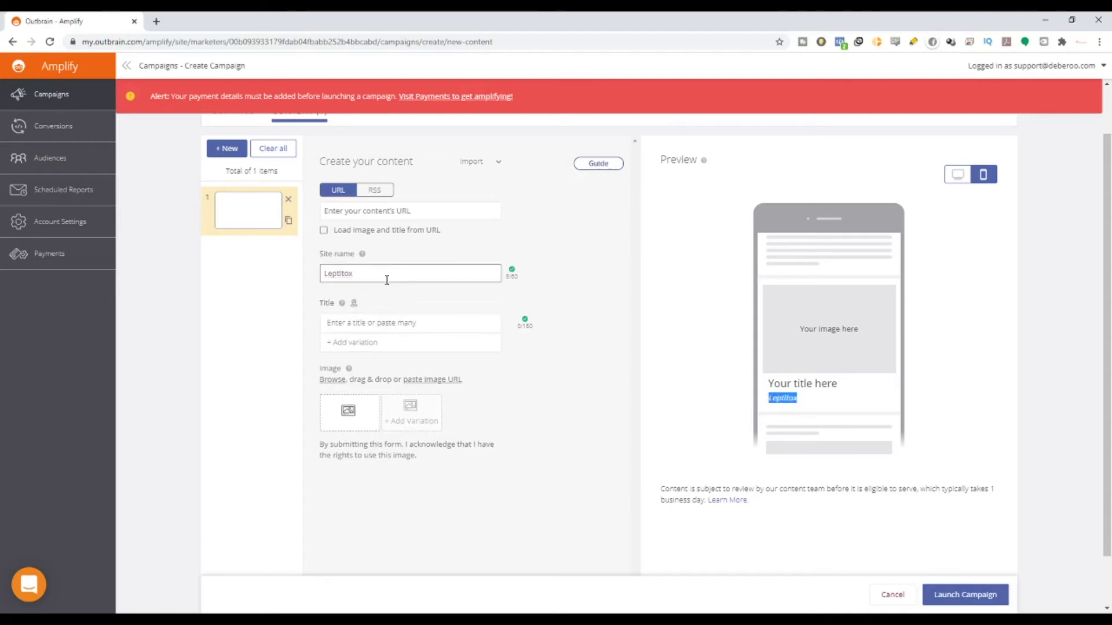
drag(383, 276, 267, 284)
text(w)
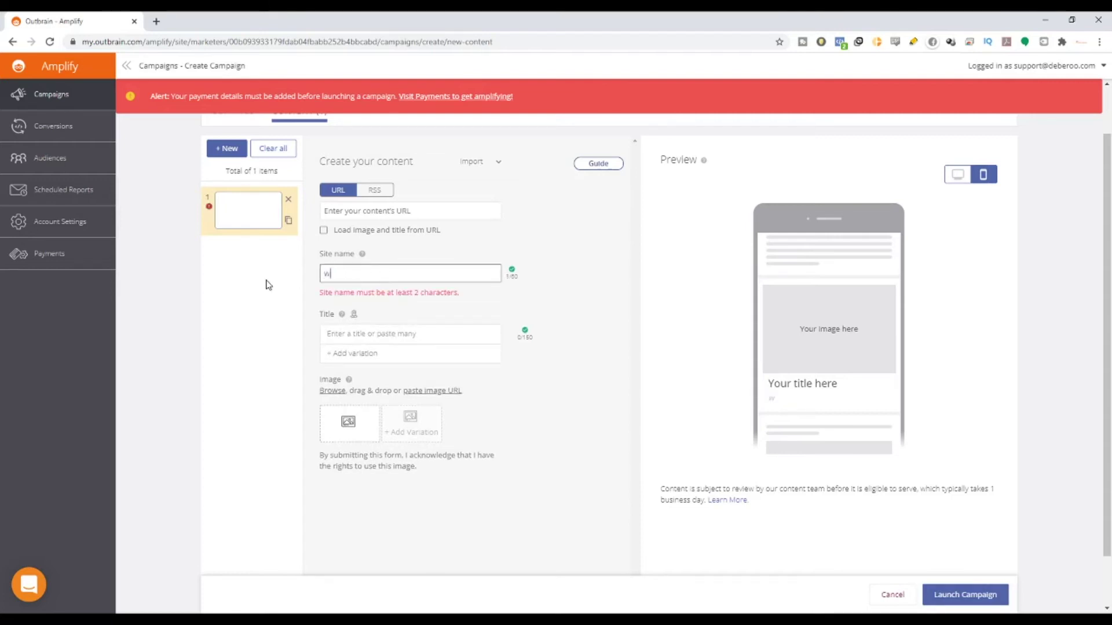
text(ww.)
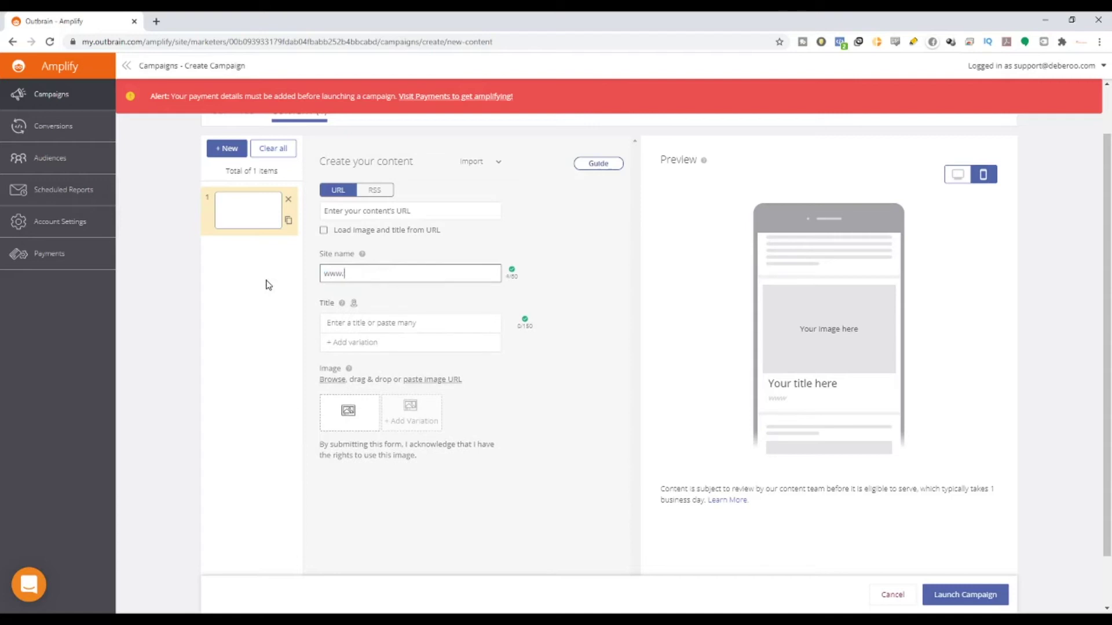
text(lepitox.com)
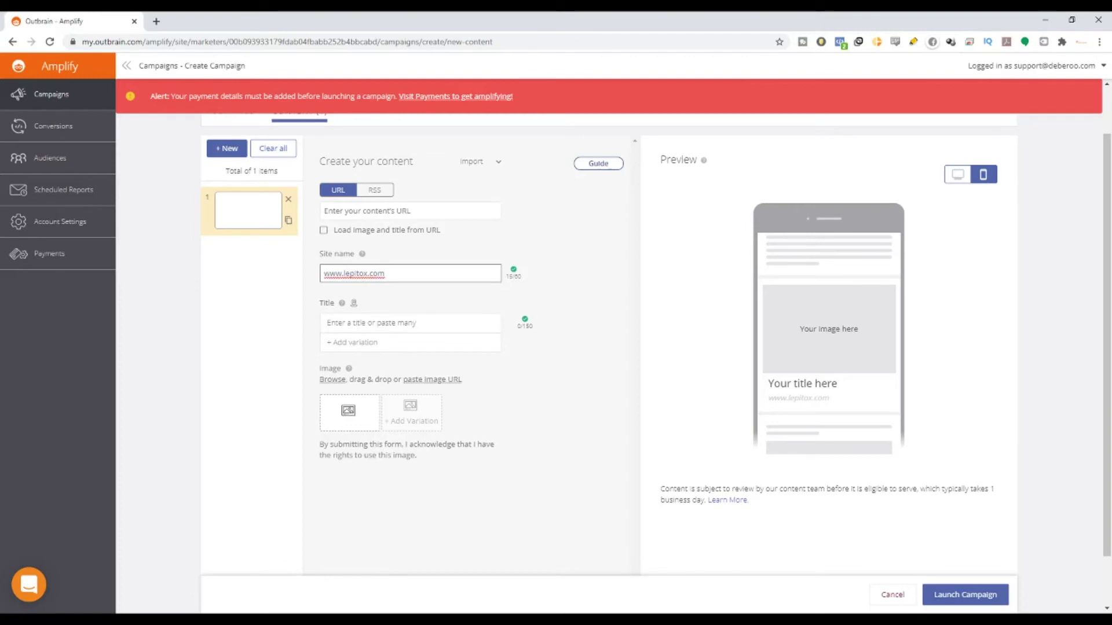
key(alt+Tab)
drag(404, 278, 320, 279)
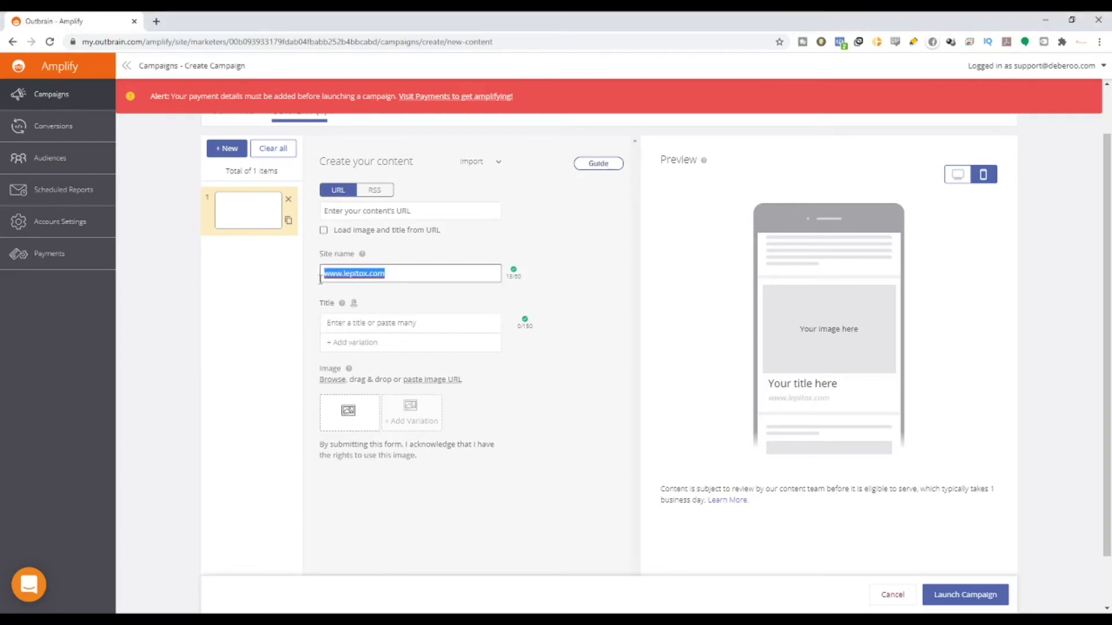
drag(507, 278, 529, 281)
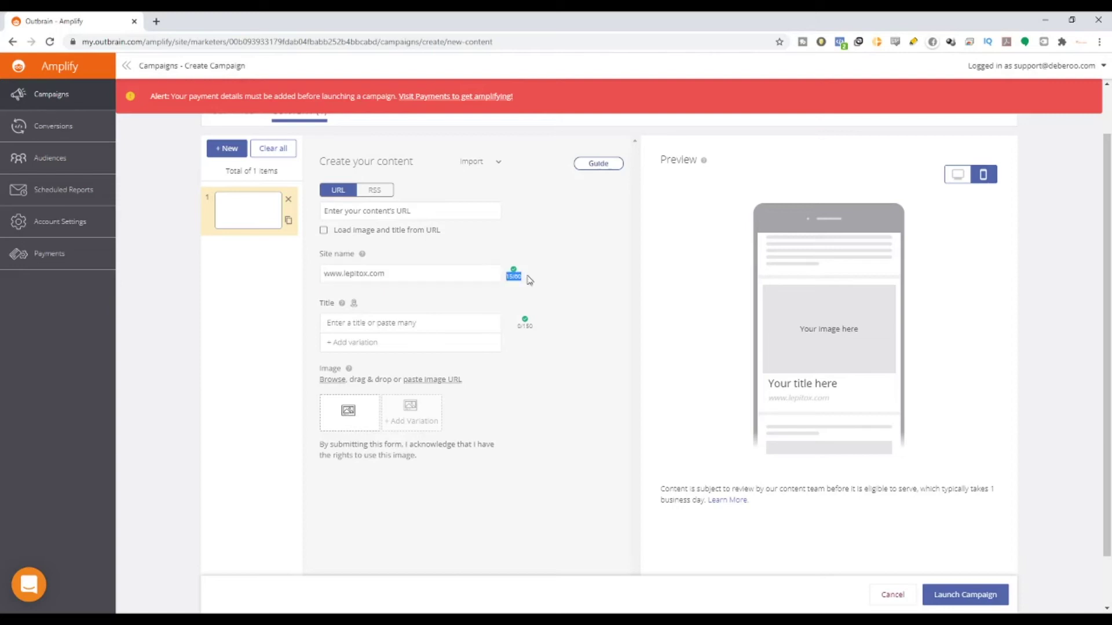
drag(444, 272, 280, 279)
key(BackSpace)
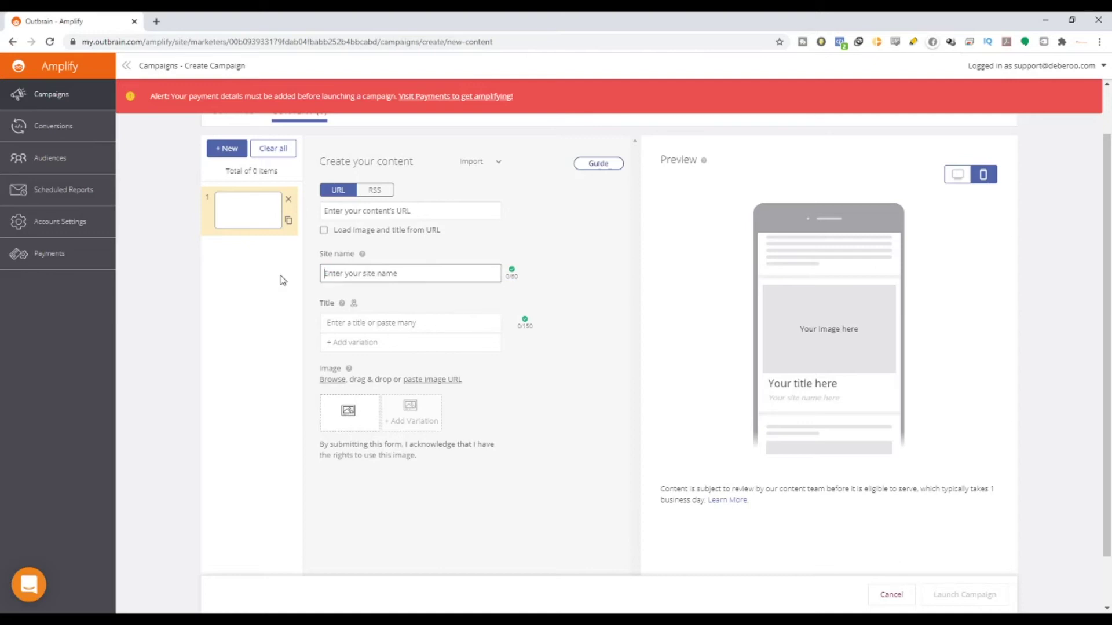
click(364, 325)
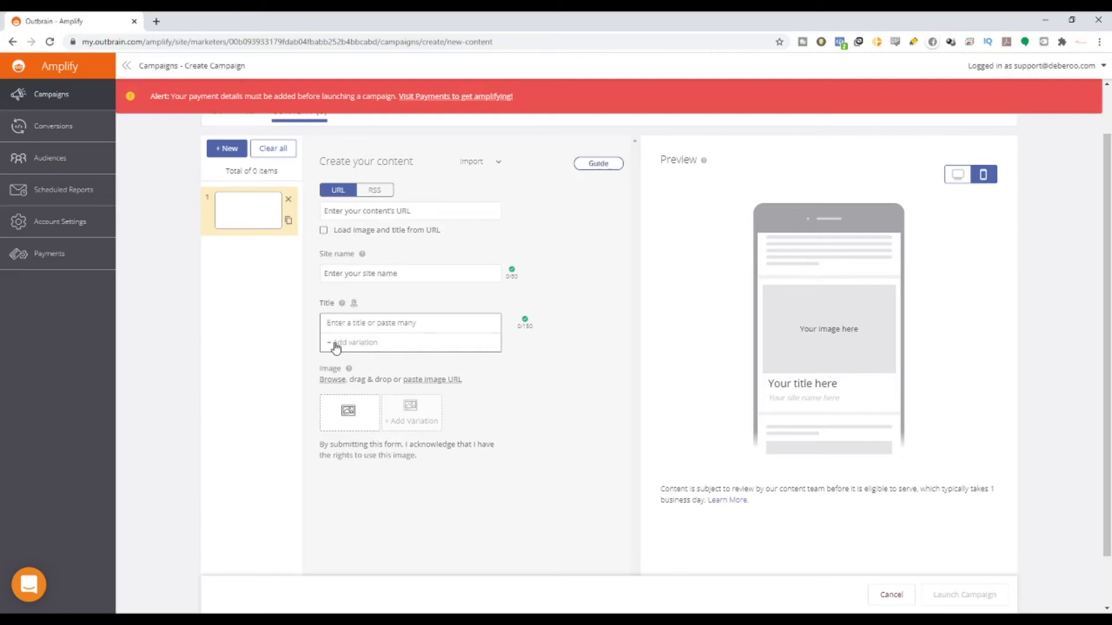
Step: Enter the title 'BEST MEAL OF THE DAY' in capitals, fixing a typo
text(BEST)
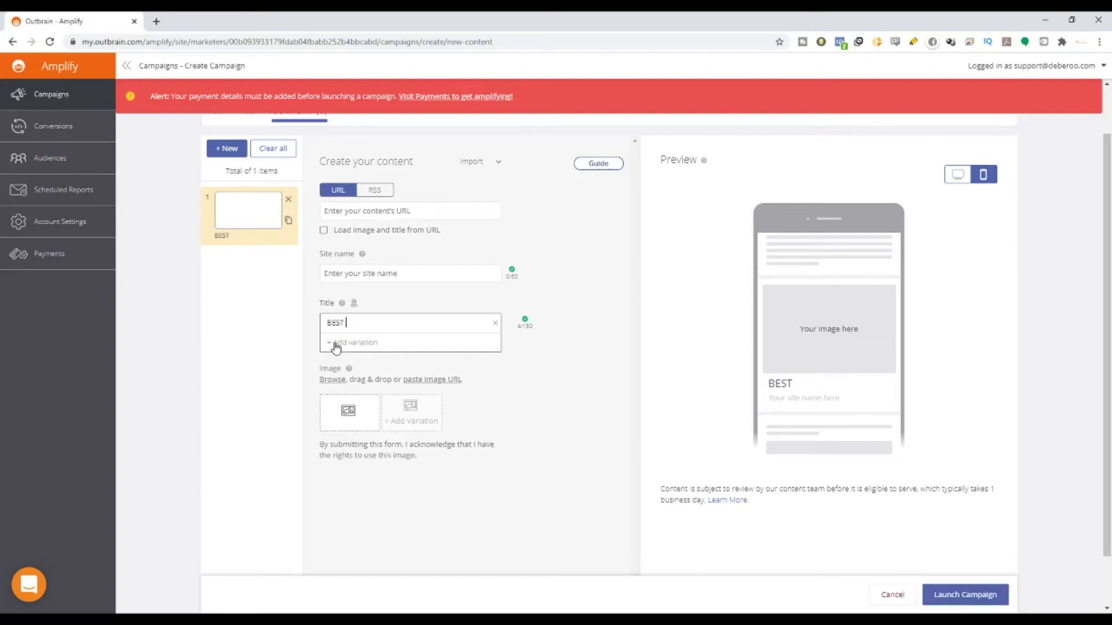
text( MEAL OF THE DAY)
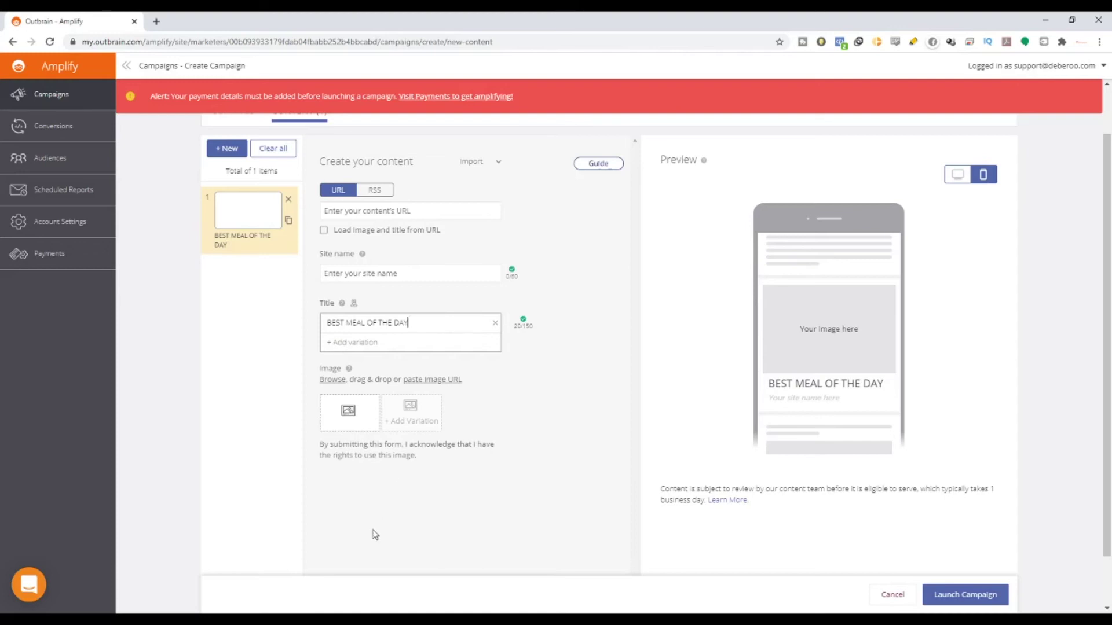
key(alt+Tab)
Step: Recase the first three title words to 'Best Meal Of'
drag(332, 323, 345, 322)
text(est)
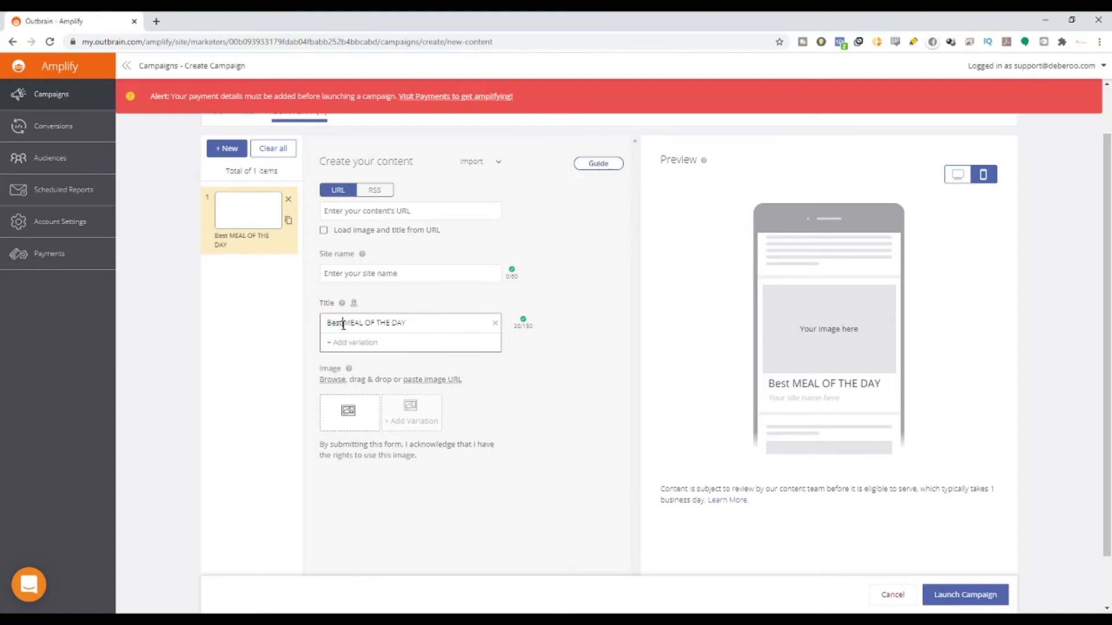
drag(355, 323, 344, 323)
double_click(354, 322)
click(363, 322)
key(BackSpace)
key(BackSpace)
key(BackSpace)
text(eal)
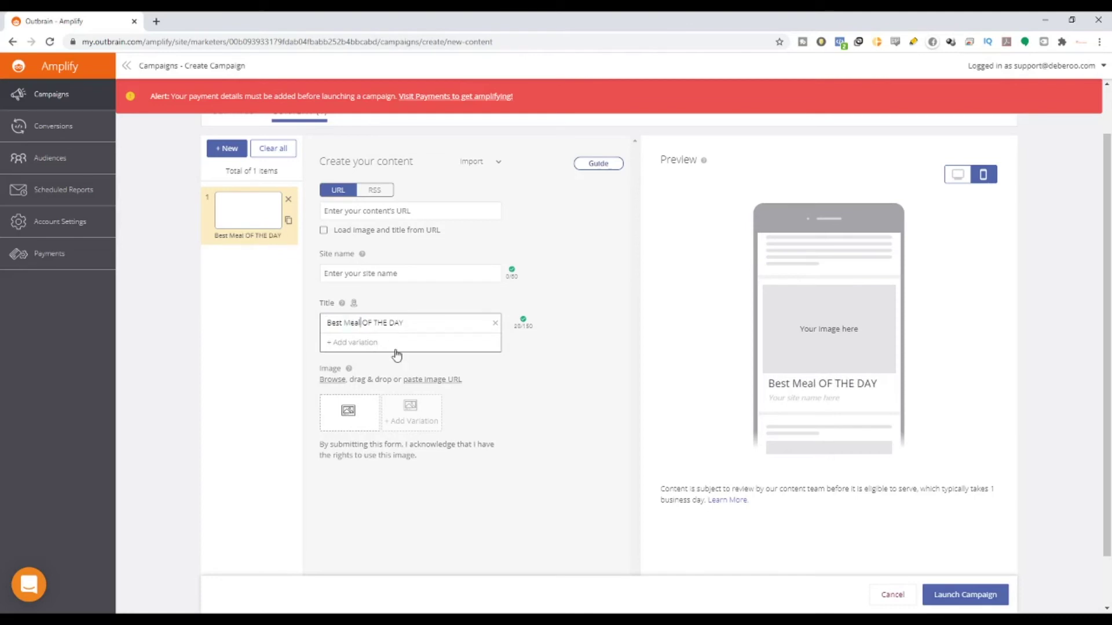
click(373, 323)
key(BackSpace)
text(f)
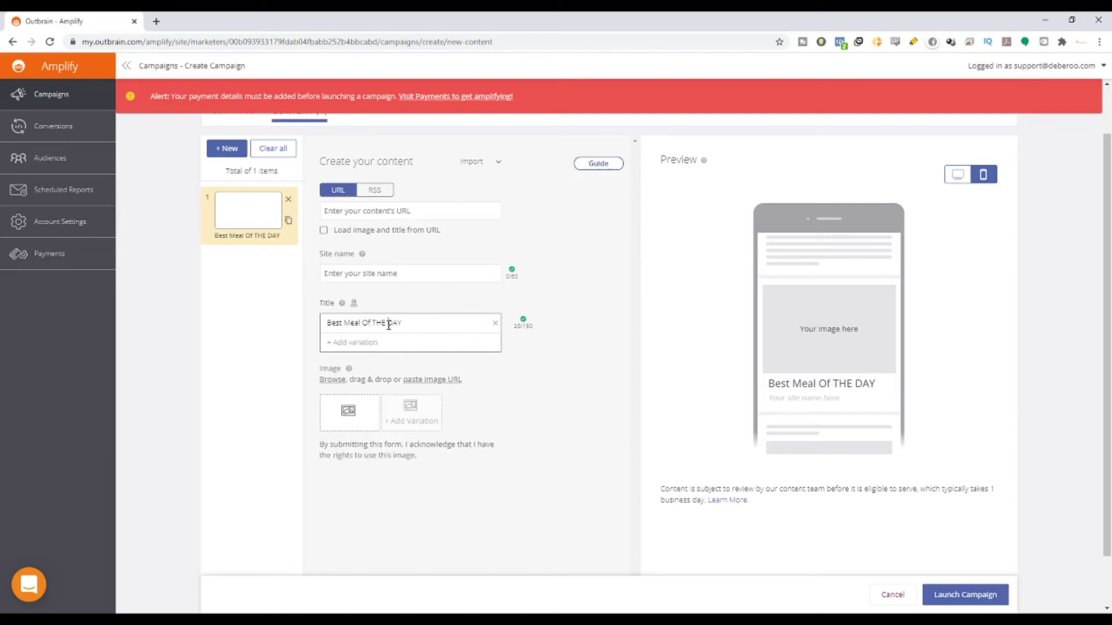
Step: Recase 'THE DAY' to 'The Day', then add '?' and ' in Kuala Lumpur' before it
click(387, 323)
key(BackSpace)
key(BackSpace)
text(he)
drag(401, 323, 397, 322)
text(ay)
text(?)
text(in Kuala)
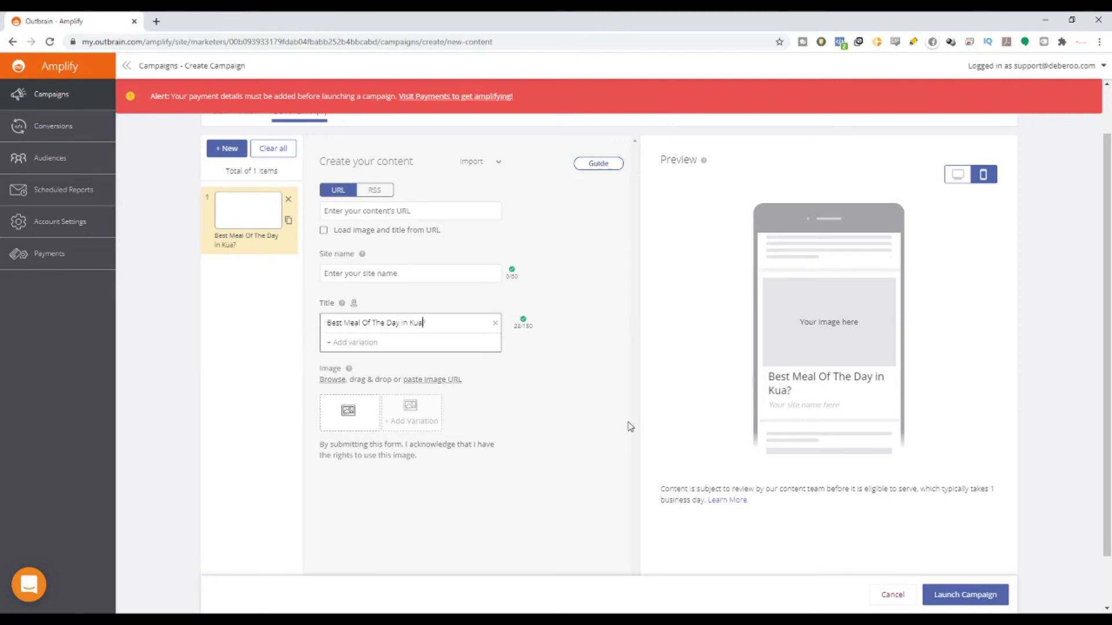
text( Lumpur)
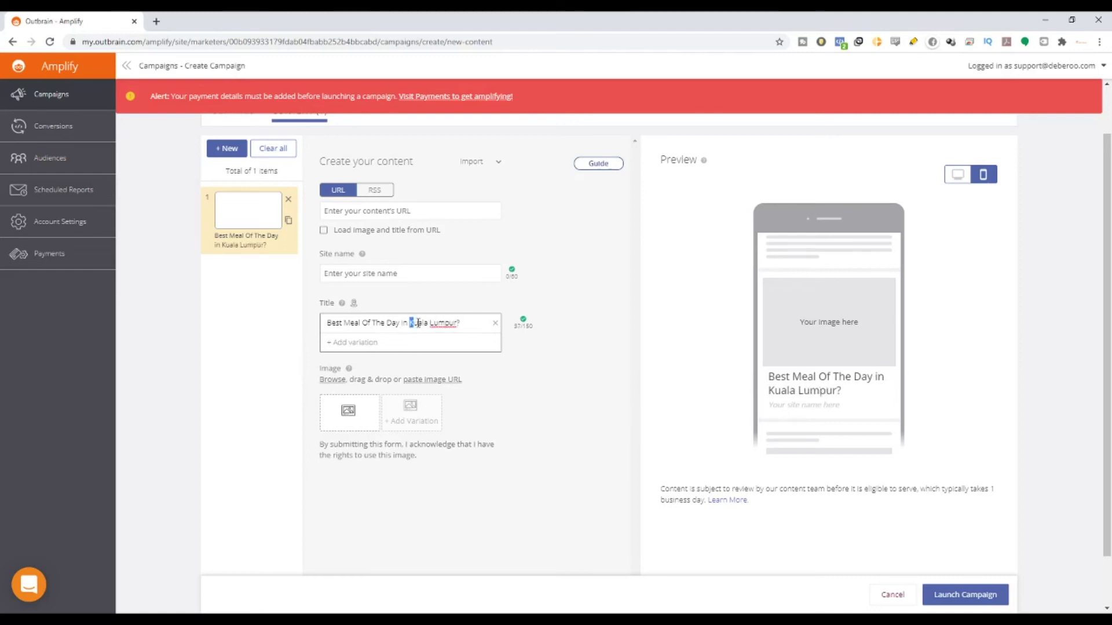
drag(410, 322, 465, 321)
Step: Replace 'in Kuala Lumpur' so the title reads 'Best Meal Of The Day for Pregnant Womens?'
click(433, 342)
drag(454, 322, 402, 323)
text(for P)
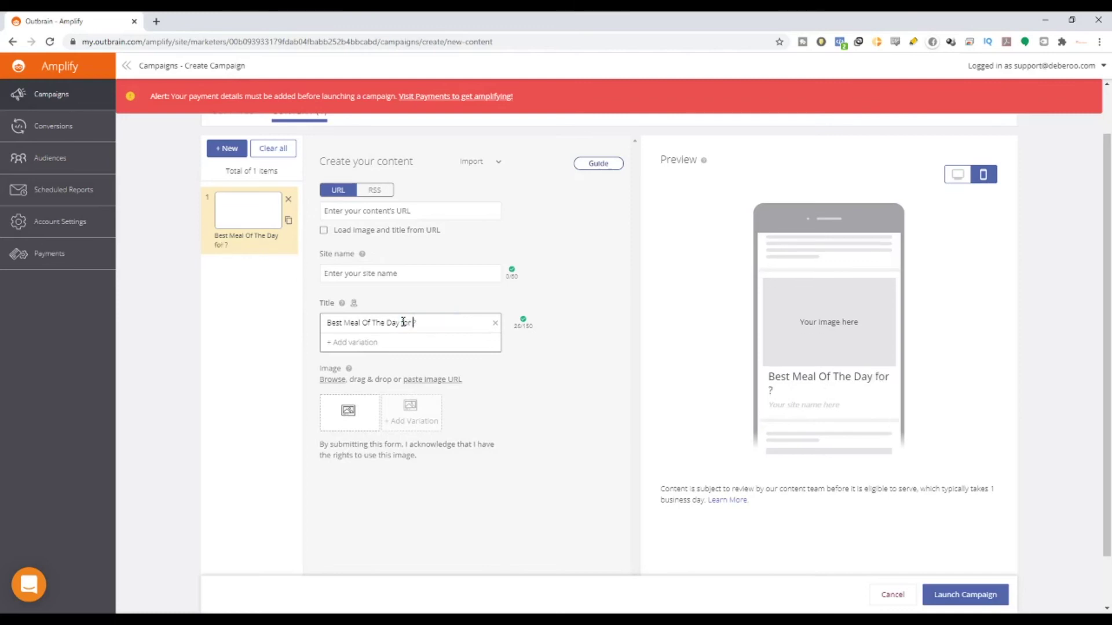
text(r)
key(BackSpace)
text(reganant)
key(BackSpace)
key(BackSpace)
key(BackSpace)
key(BackSpace)
key(BackSpace)
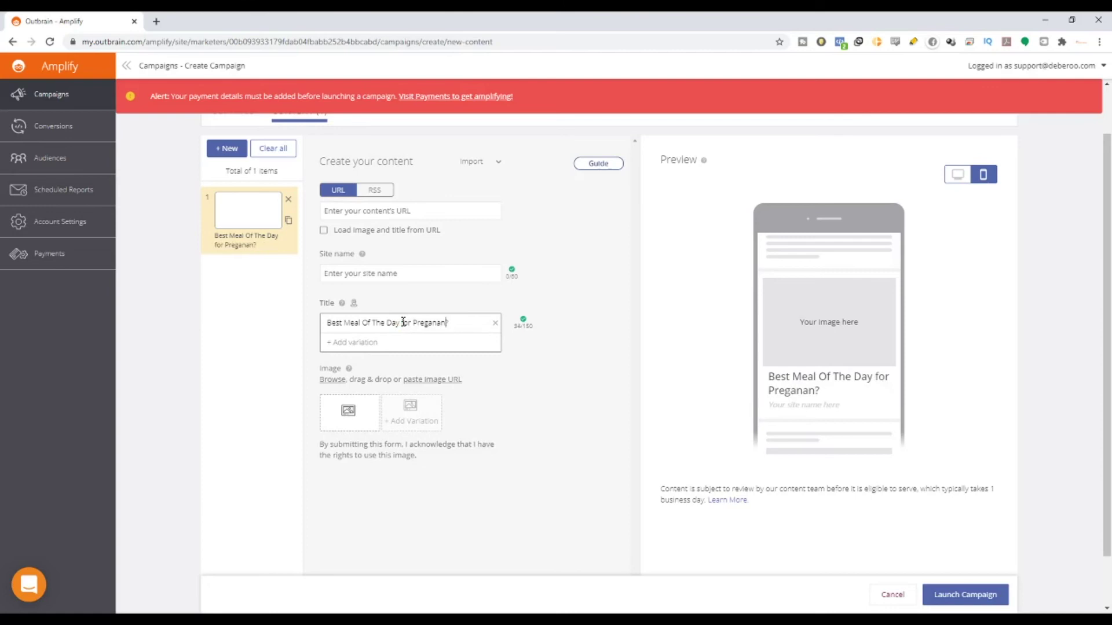
text(nant Womens)
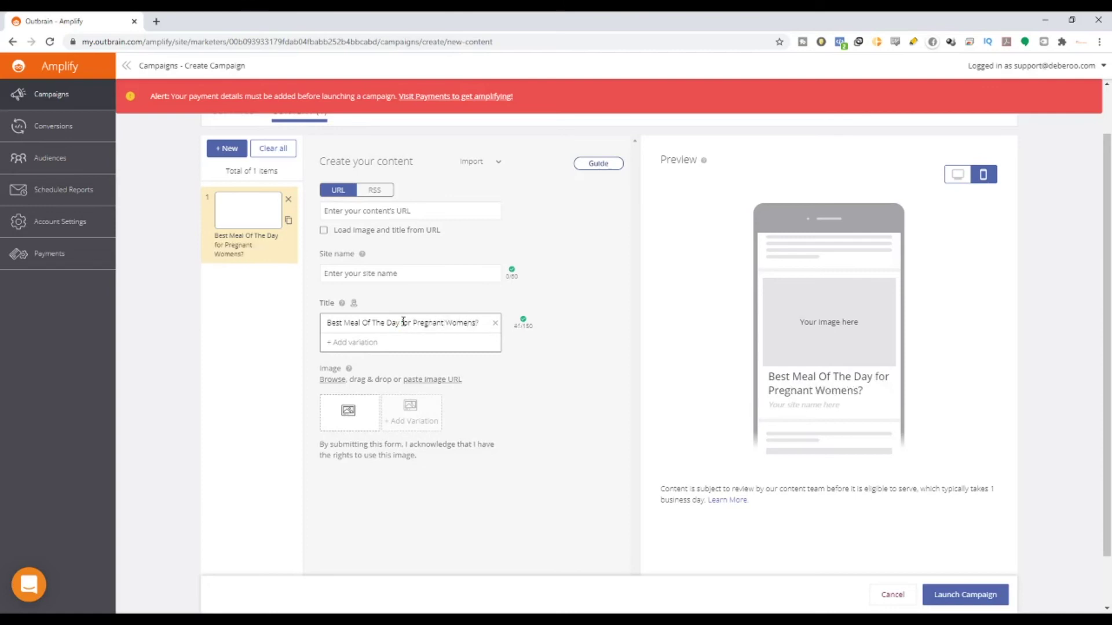
drag(411, 322, 445, 322)
Step: Choose an image file for the content item and confirm the upload
key(alt+Tab)
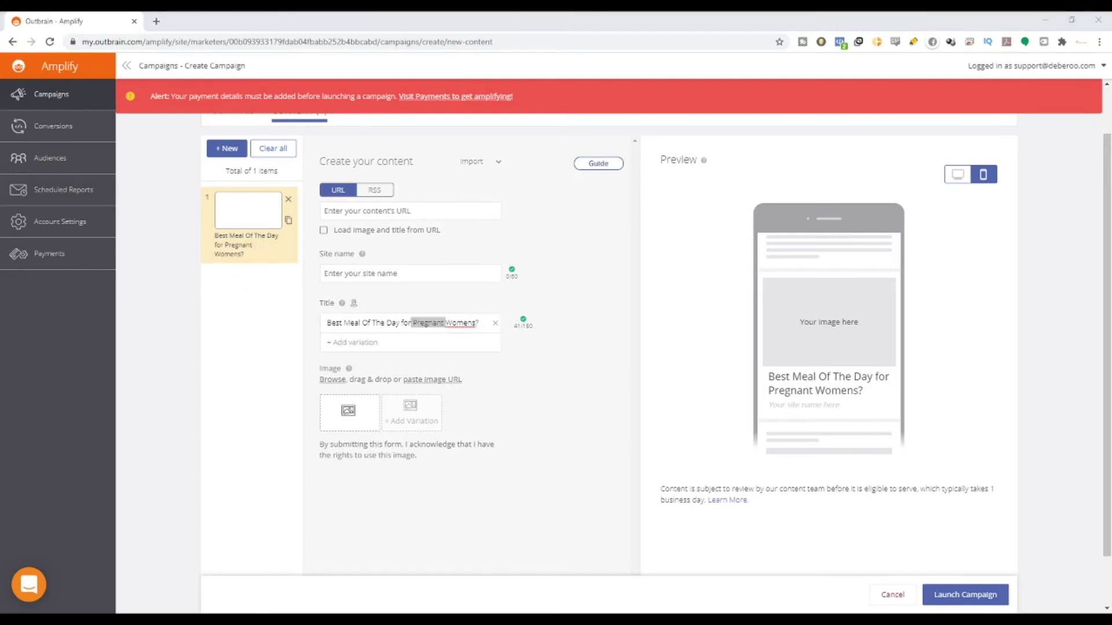
key(alt+Tab)
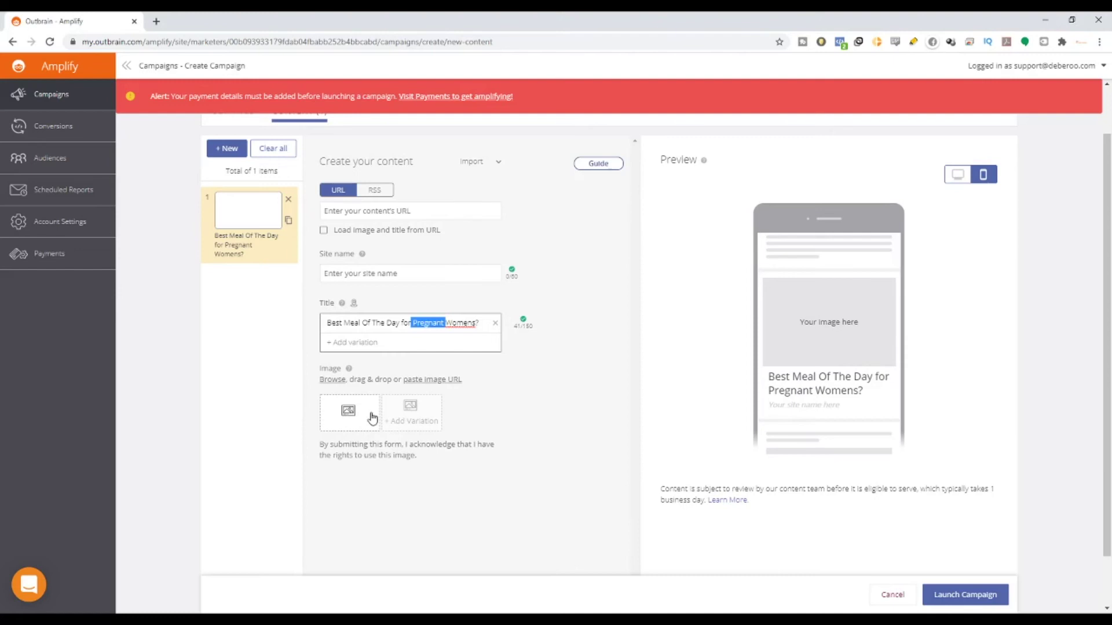
click(372, 417)
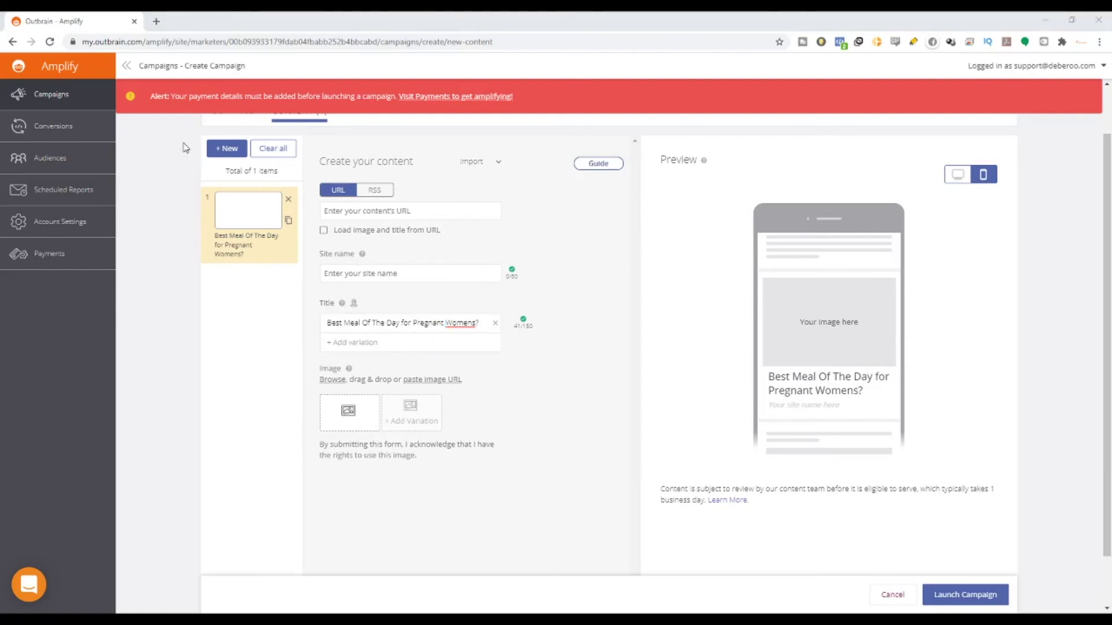
key(Return)
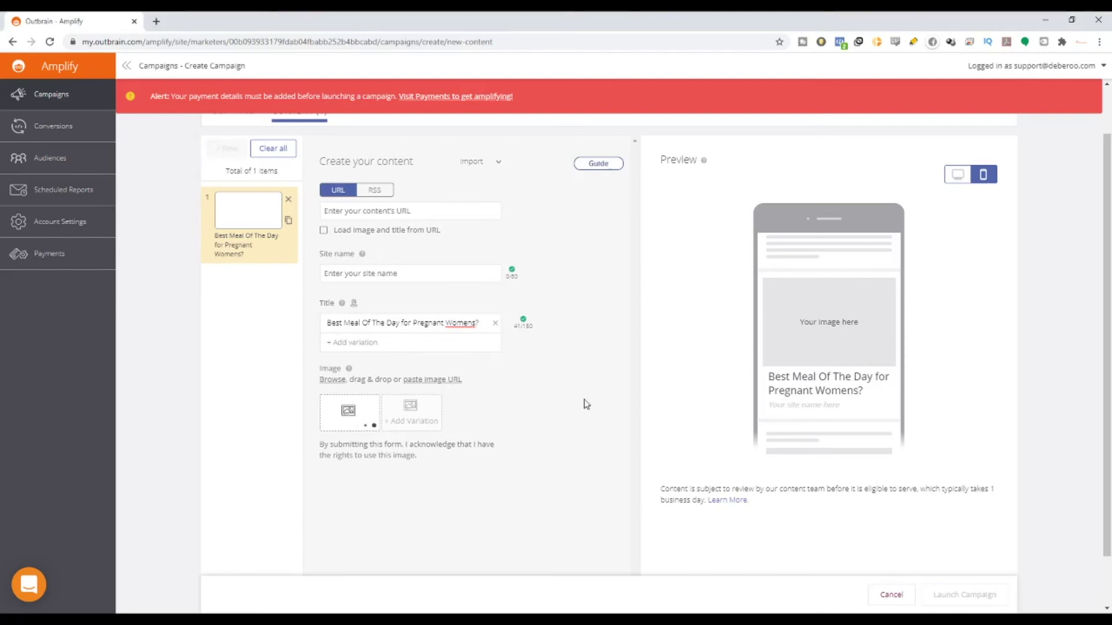
Step: In a new tab, search Google Images for 'meal picture', correcting the misspelling
click(155, 21)
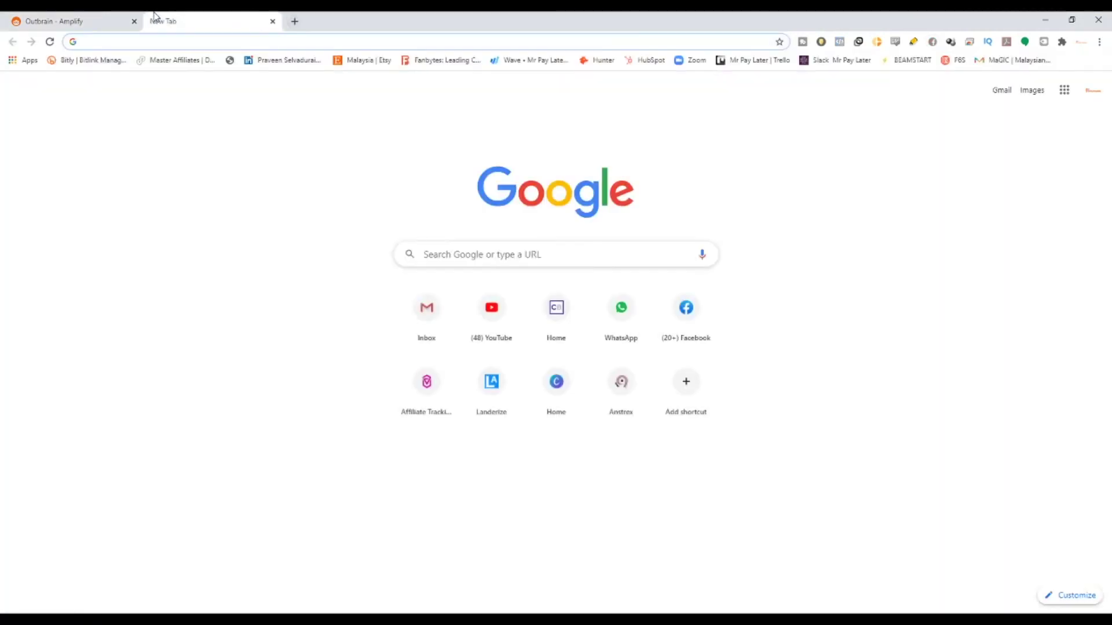
text(me)
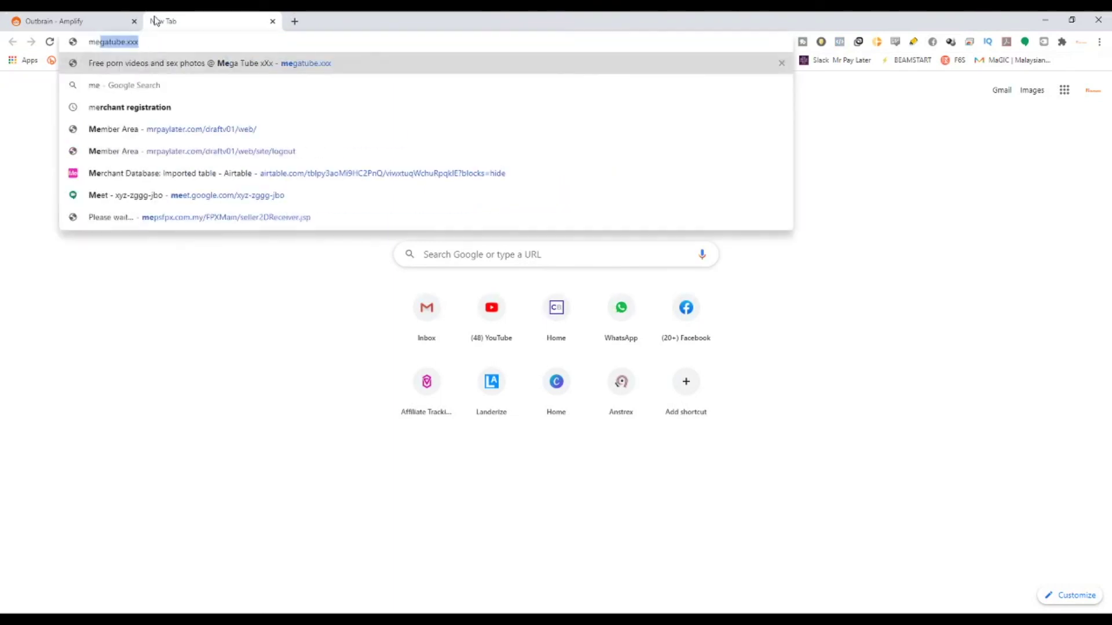
text(aal picture)
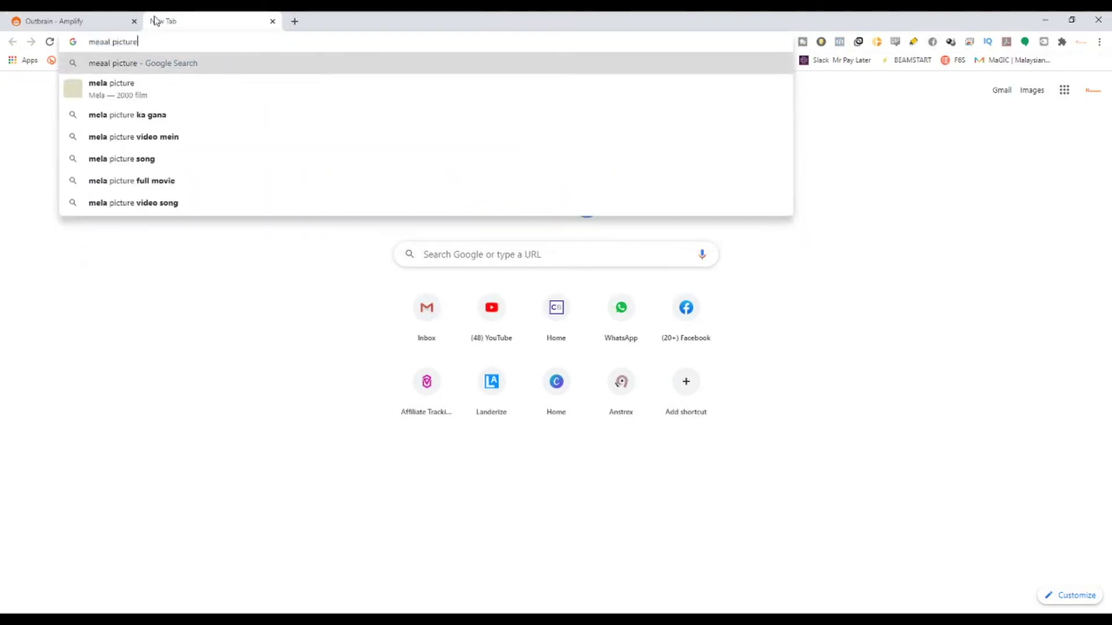
key(Return)
click(158, 110)
click(213, 117)
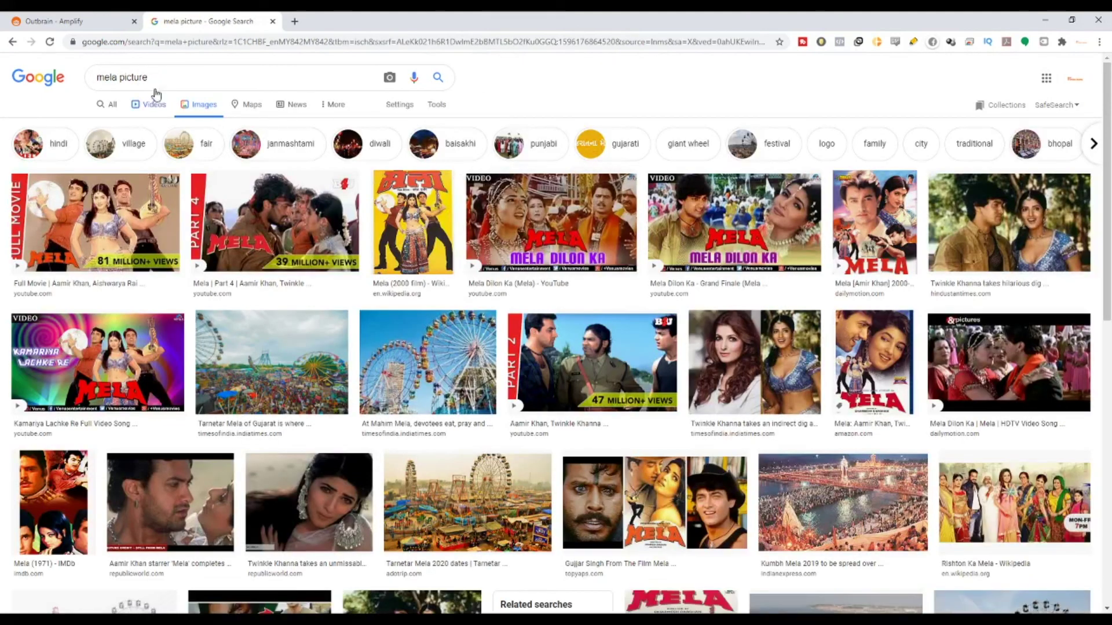
click(111, 79)
text(al)
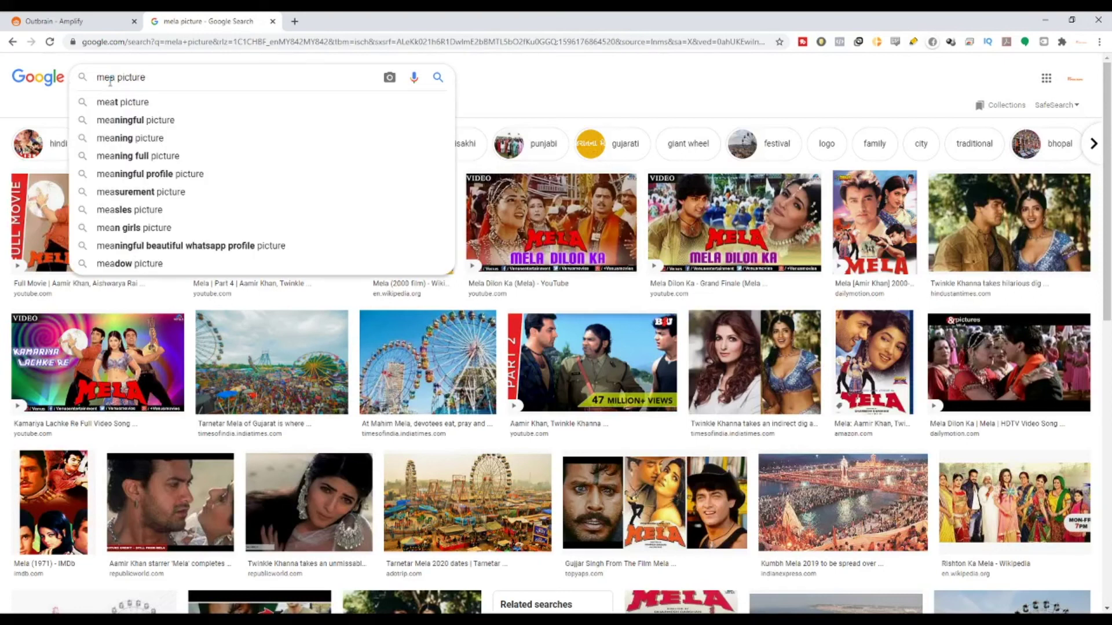
key(Return)
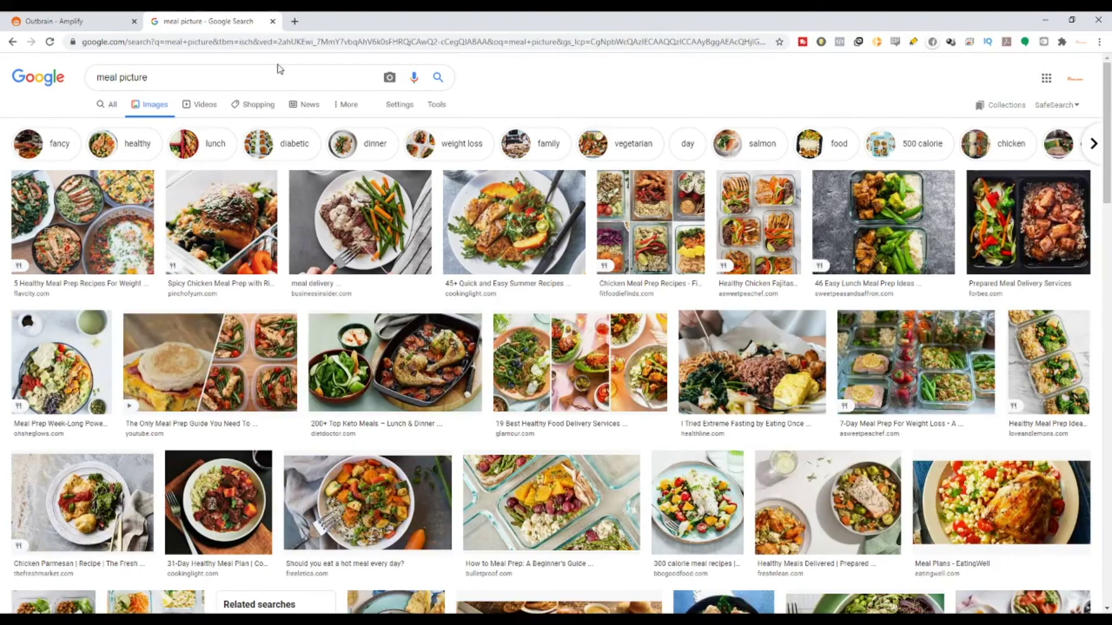
Step: Preview several meal photos, ending on the BBC full-breakfast image
click(116, 247)
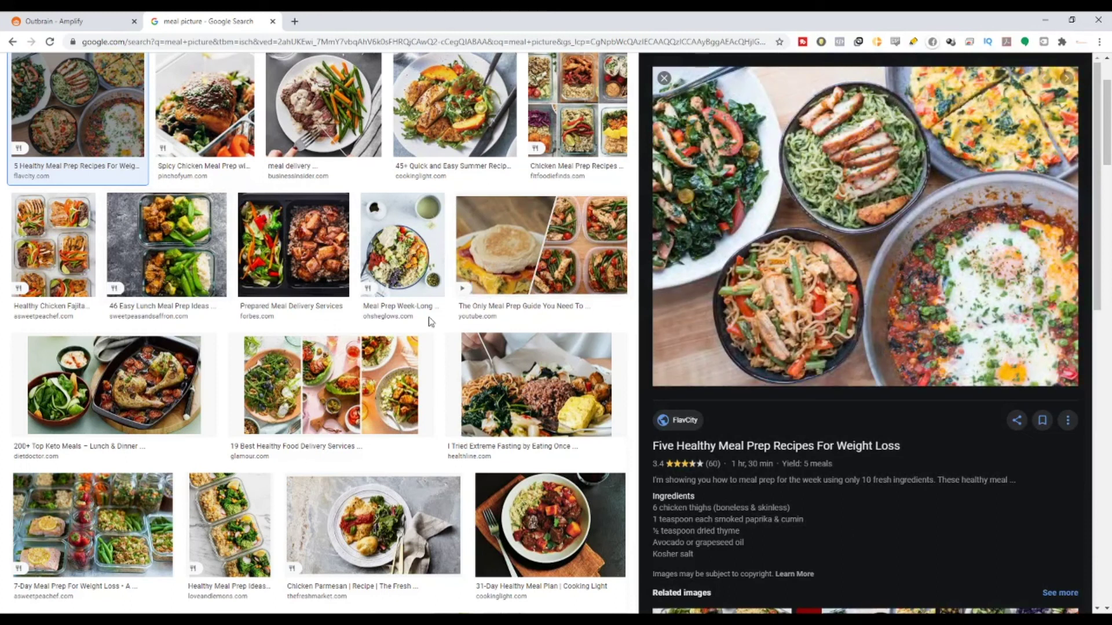
click(429, 117)
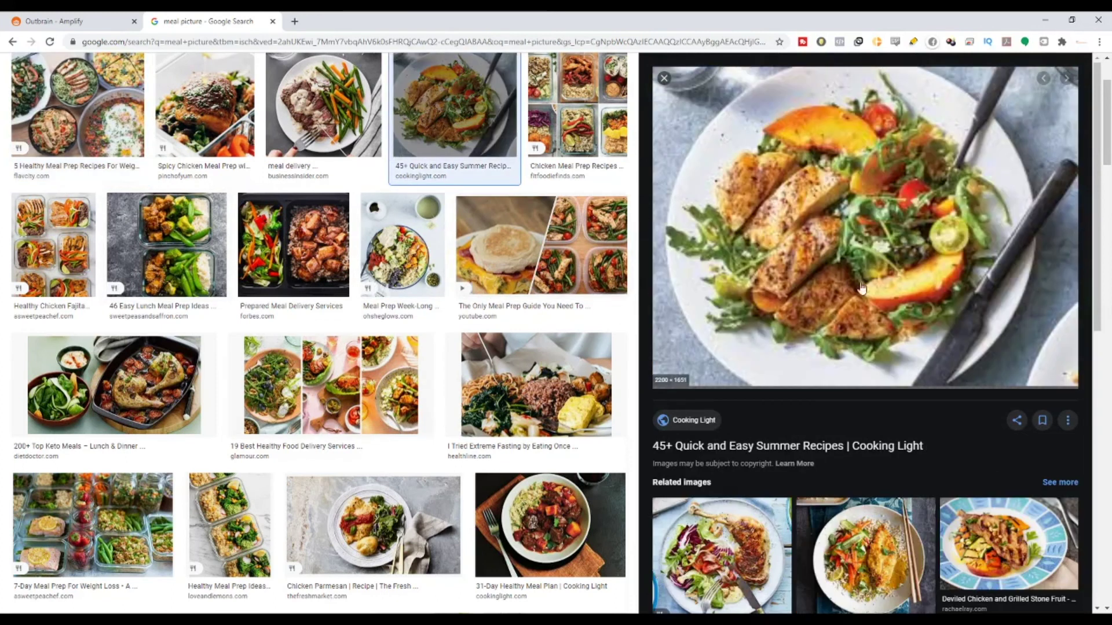
scroll(316, 429, down, 7)
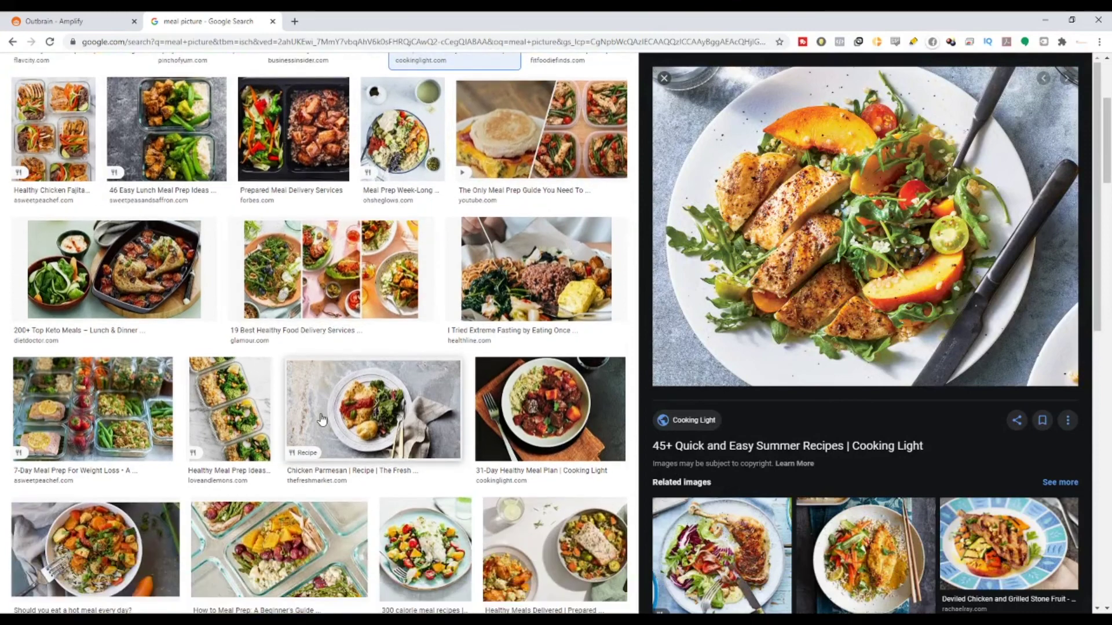
scroll(315, 428, down, 9)
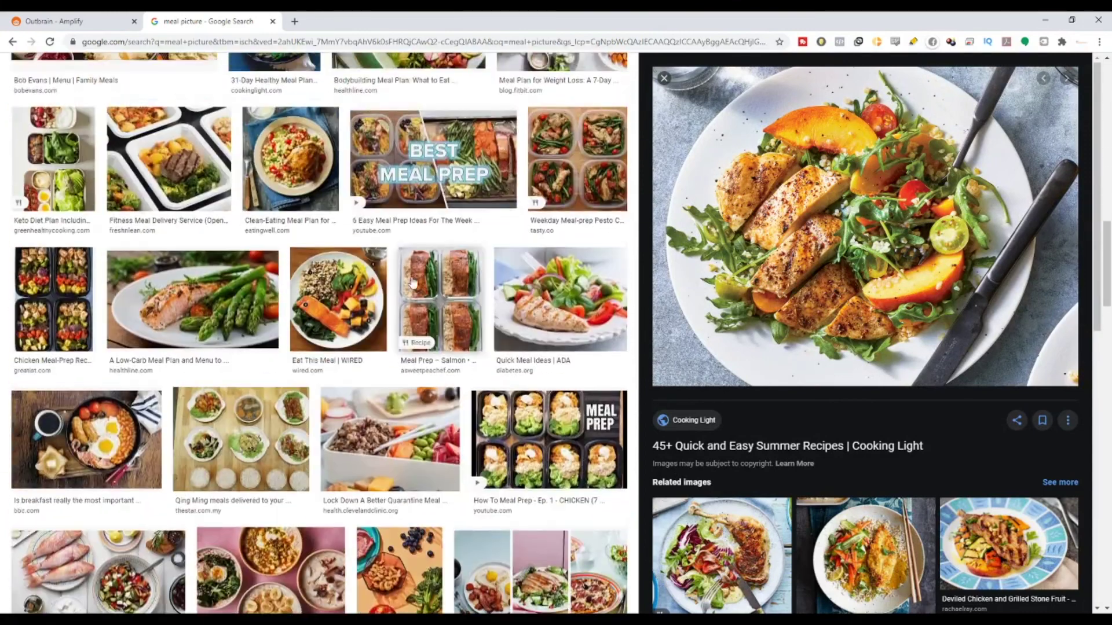
click(431, 168)
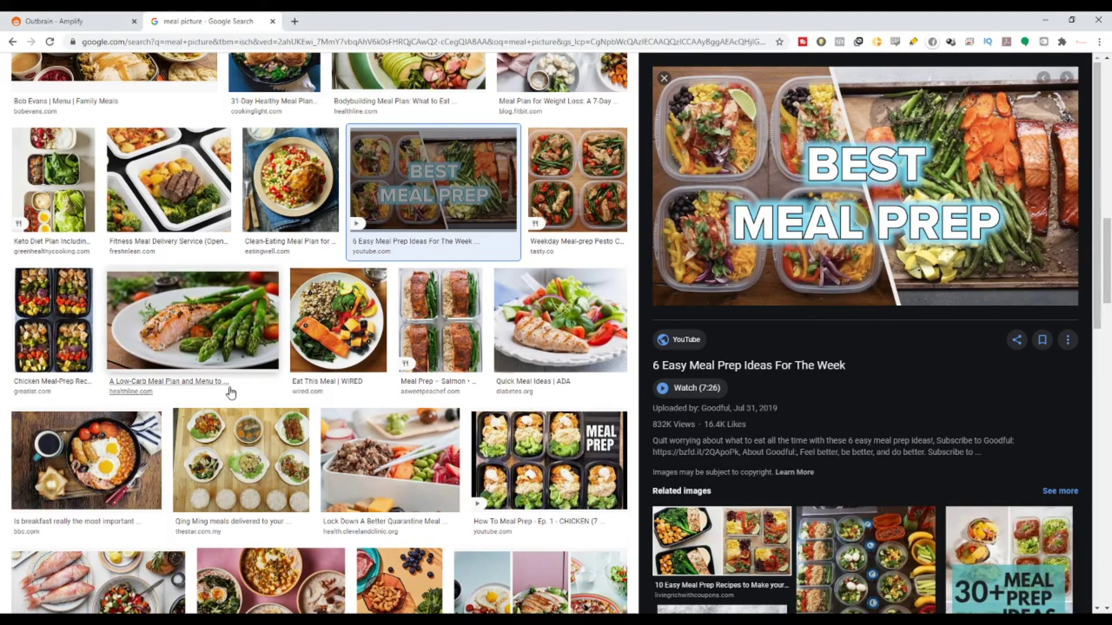
click(139, 441)
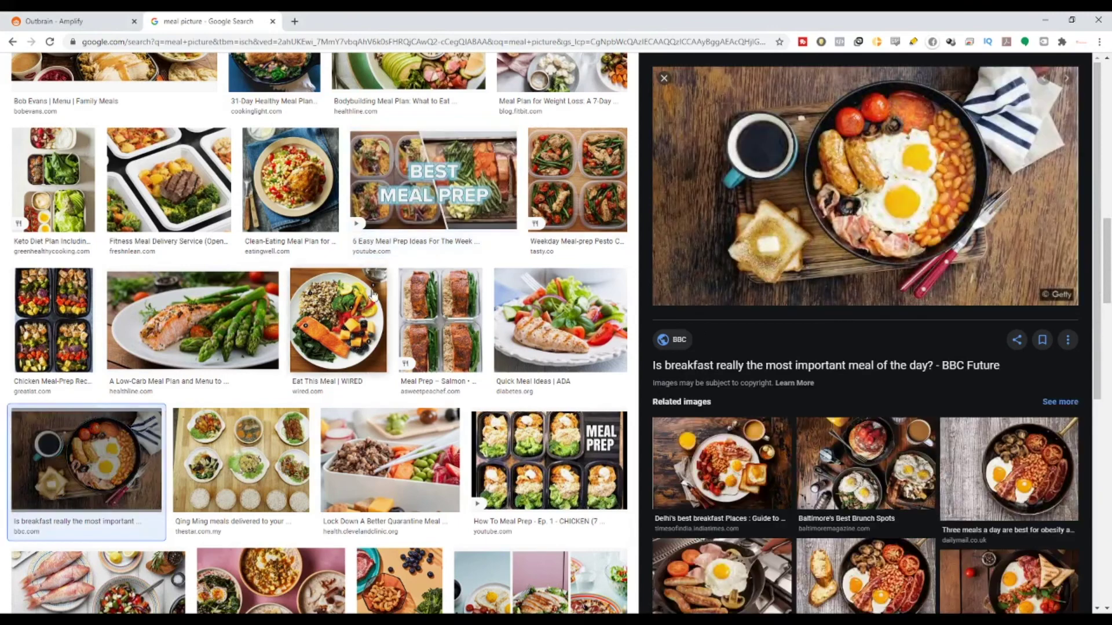
scroll(414, 440, up, 2)
scroll(259, 371, down, 12)
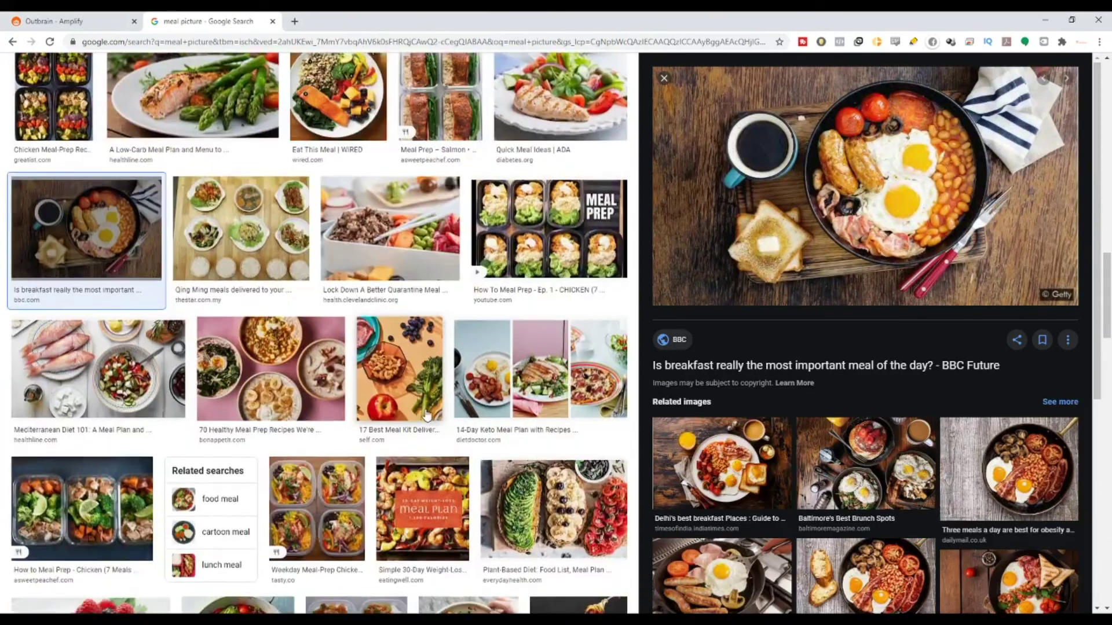
scroll(259, 371, down, 8)
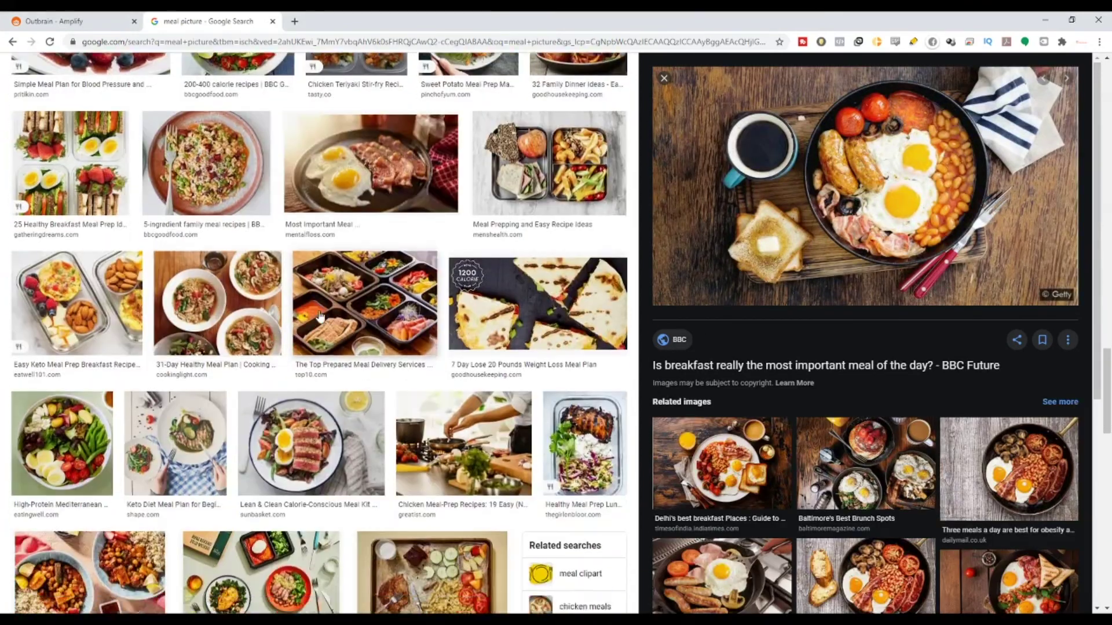
scroll(351, 371, up, 15)
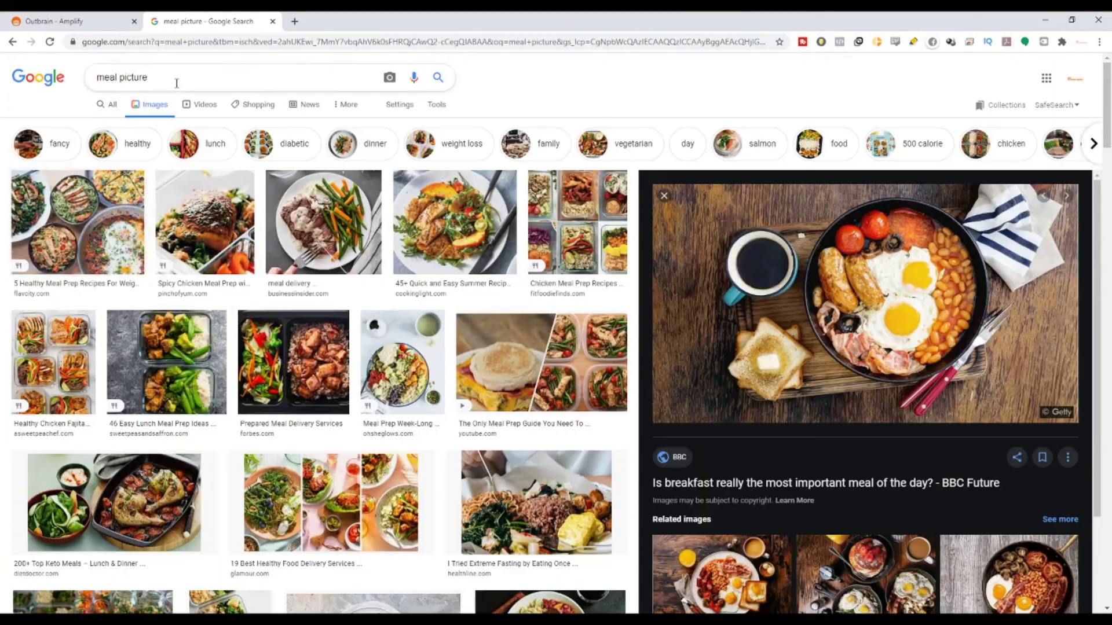
drag(177, 83, 2, 90)
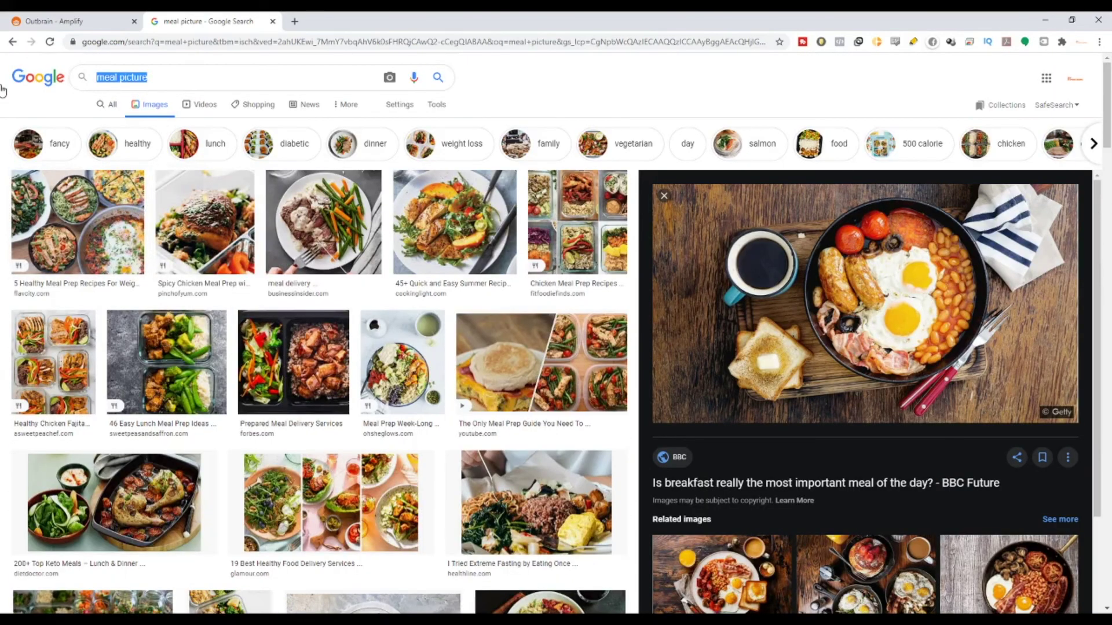
Step: Search Google Images for 'women image'
text(weomen)
key(BackSpace)
key(BackSpace)
key(BackSpace)
key(BackSpace)
key(BackSpace)
text(omen image)
key(Return)
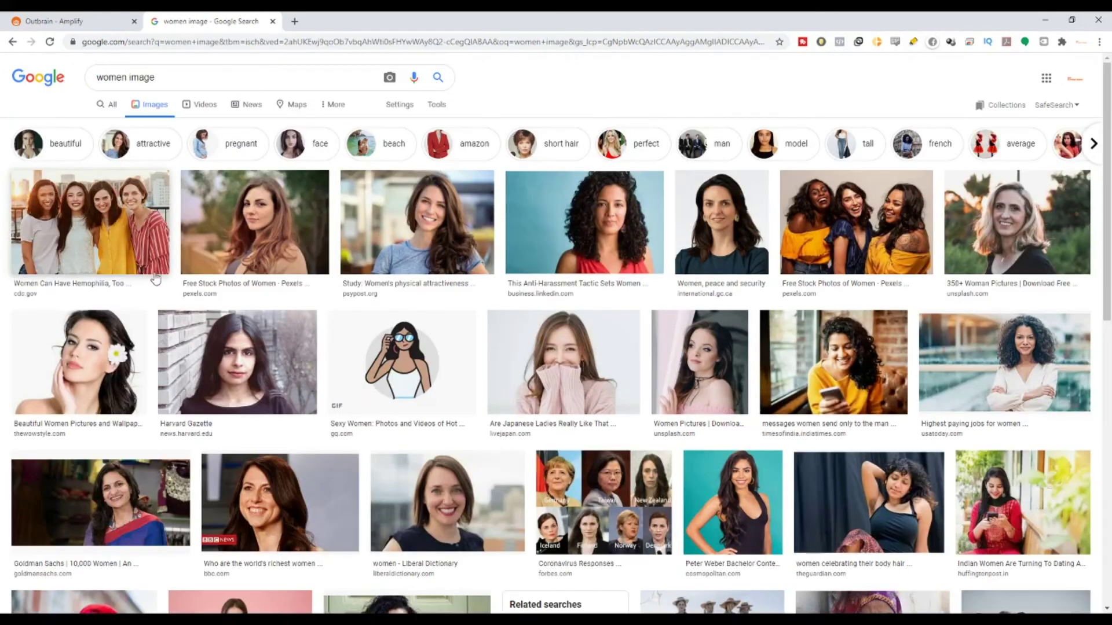
Step: Preview the results, ending on the Unsplash photo of a woman in a pink sweater
click(103, 228)
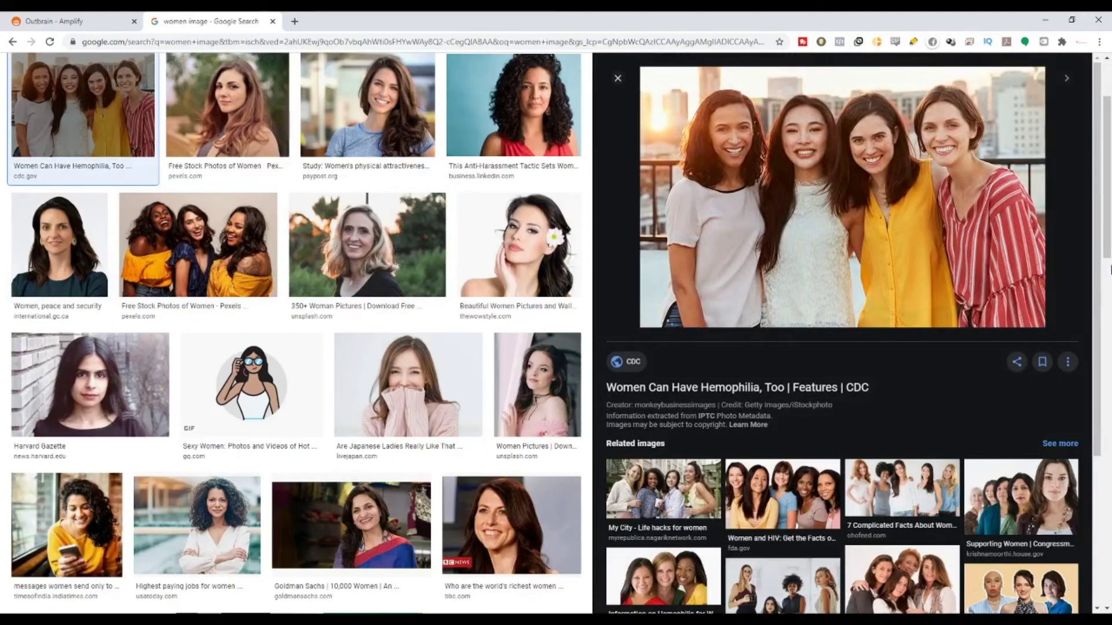
click(514, 402)
scroll(840, 442, down, 2)
scroll(840, 442, up, 1)
scroll(867, 459, down, 1)
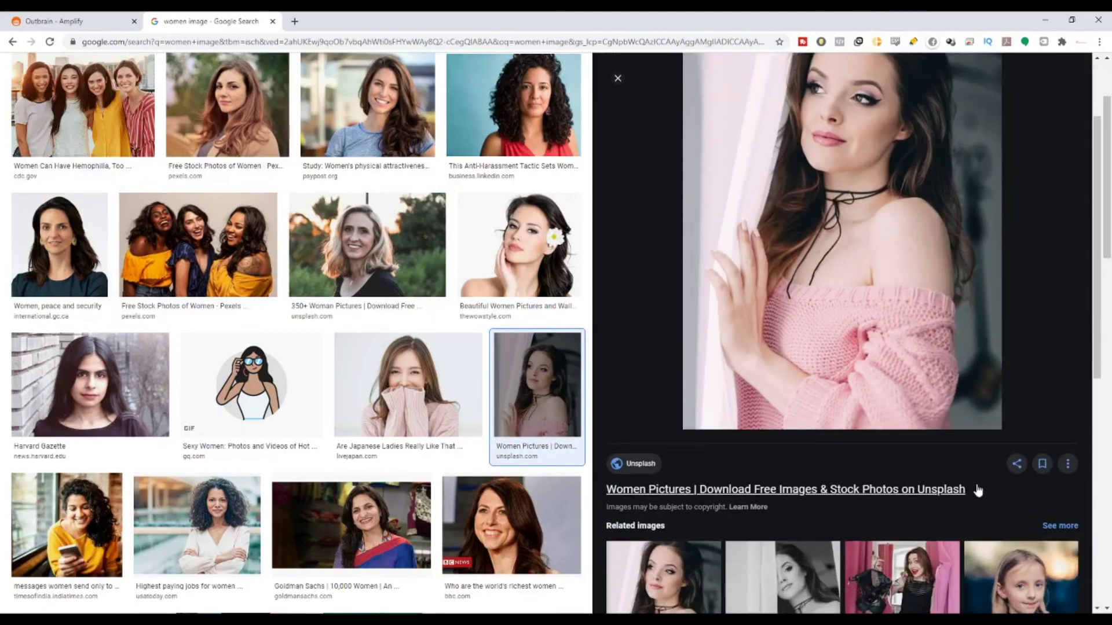
scroll(664, 396, up, 2)
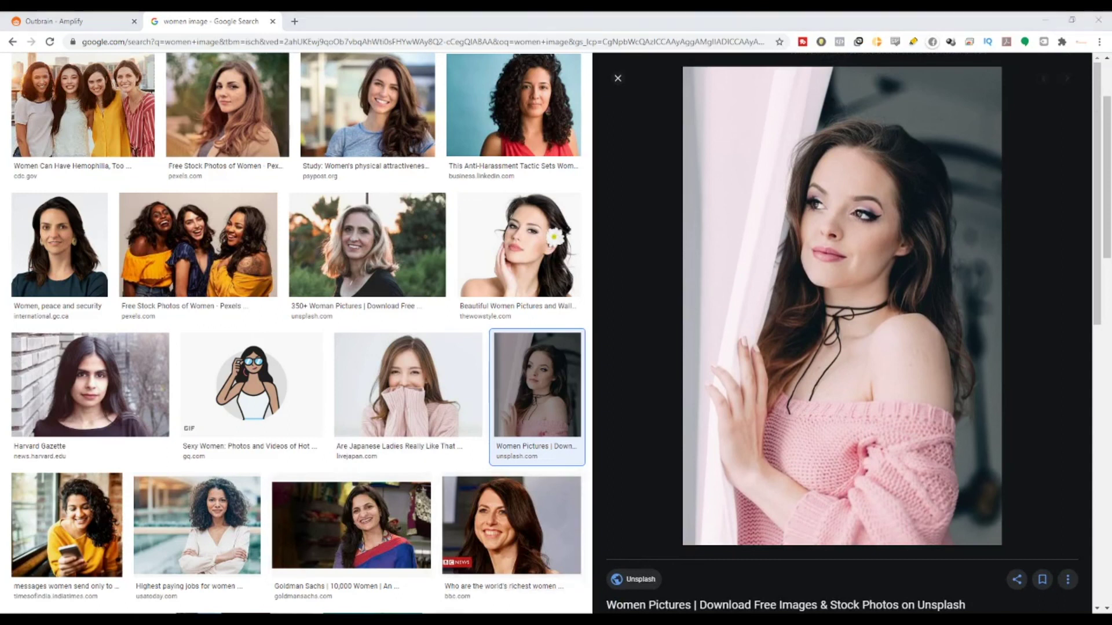
scroll(4, 261, up, 3)
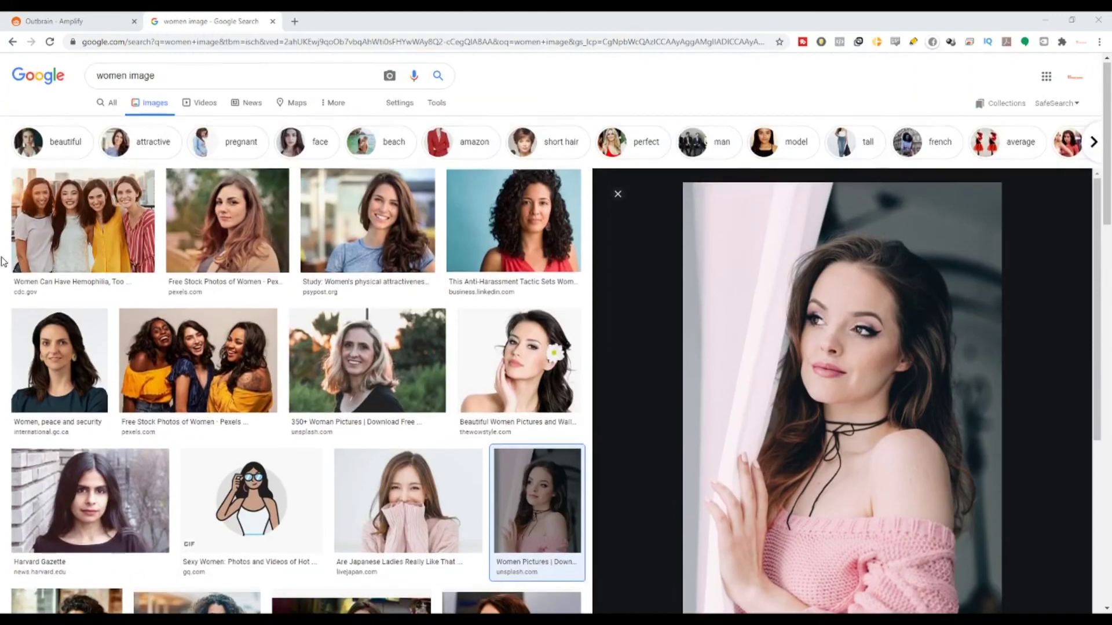